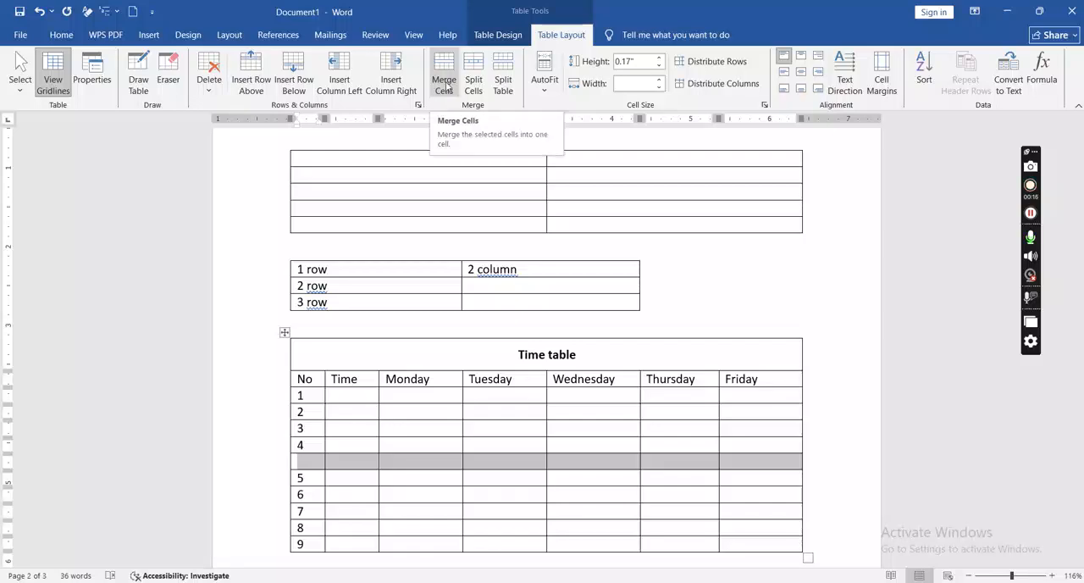
Step: Merge the blank row between rows 4 and 5 of the time table and enter "Interval" centred in it
{"action": "left_click", "coordinate": [446, 85]}
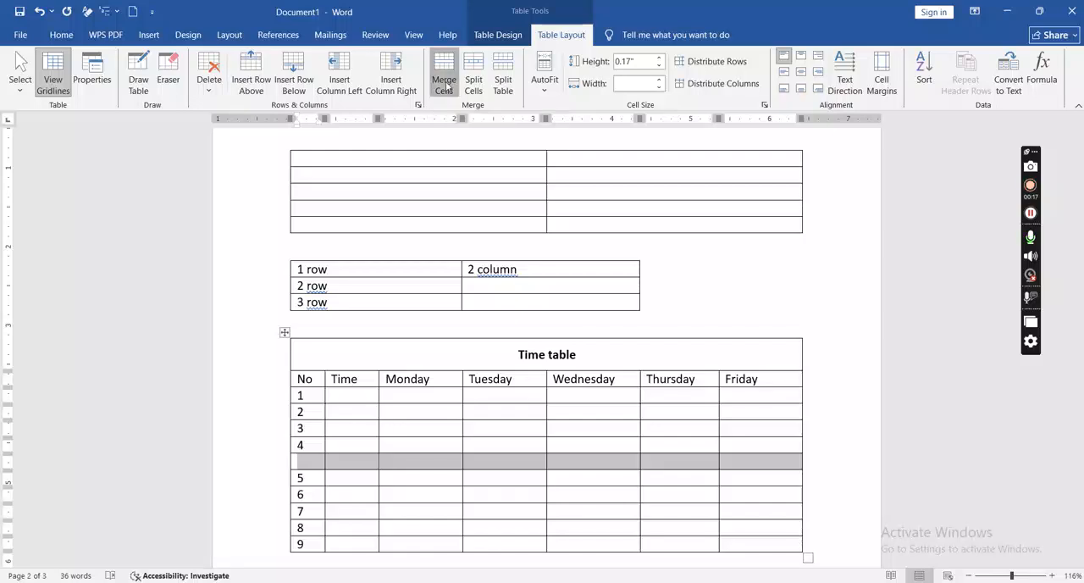
{"action": "left_click", "coordinate": [482, 464]}
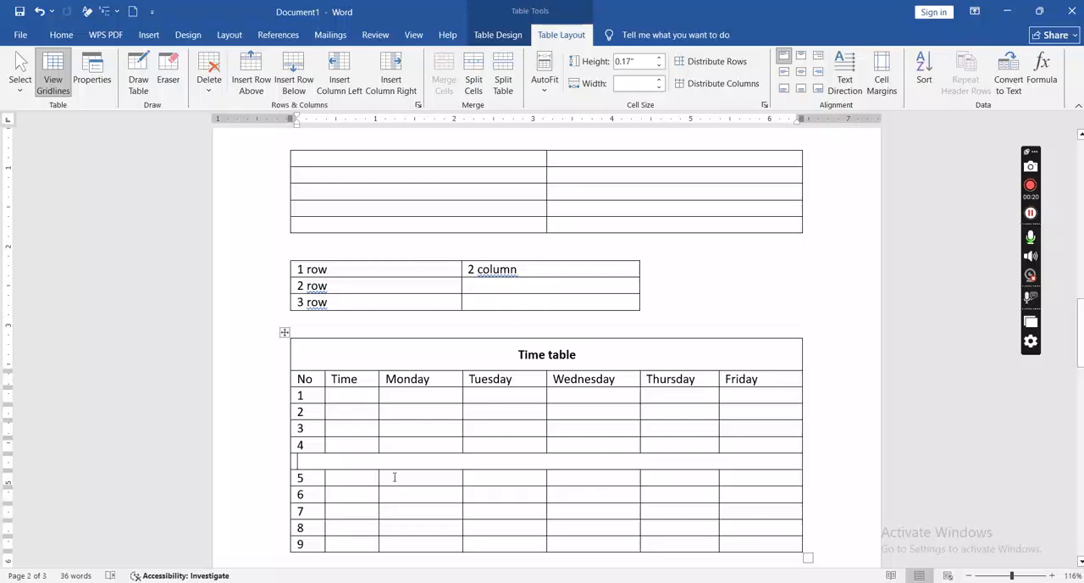
{"action": "type", "text": "in"}
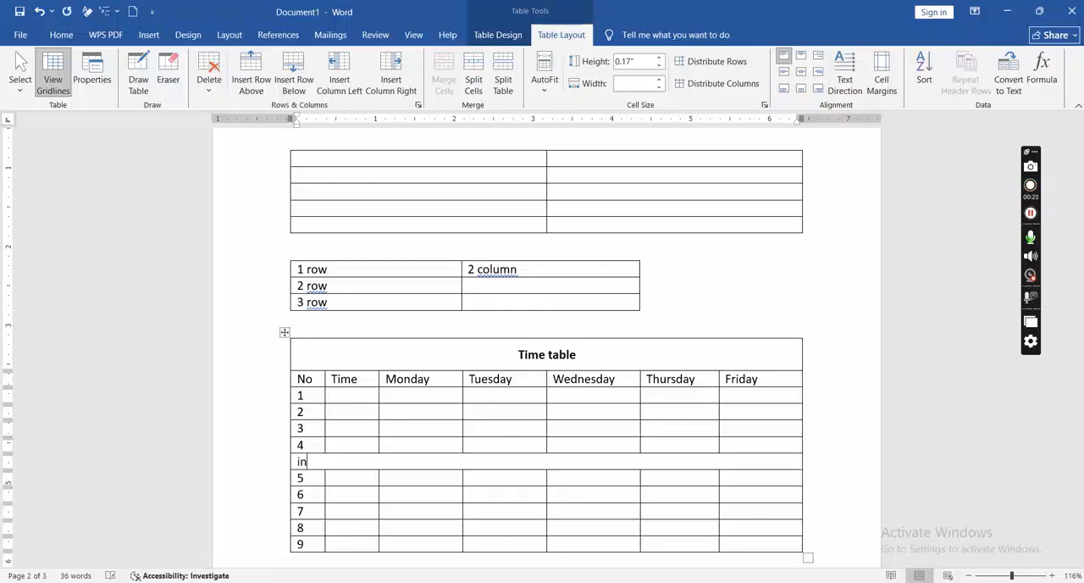
{"action": "type", "text": "terb"}
{"action": "type", "text": "val"}
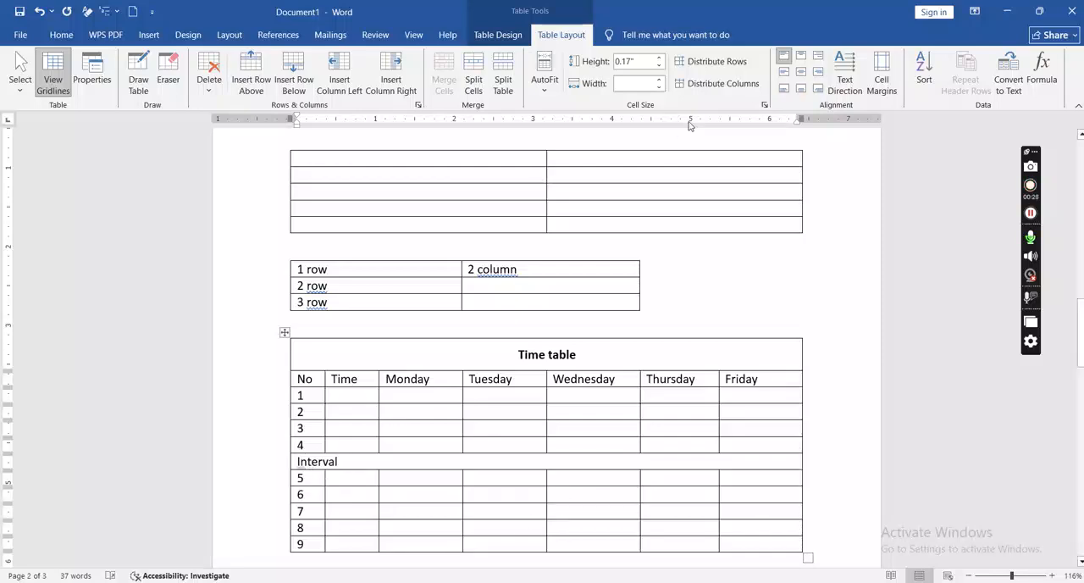
{"action": "left_click", "coordinate": [801, 74]}
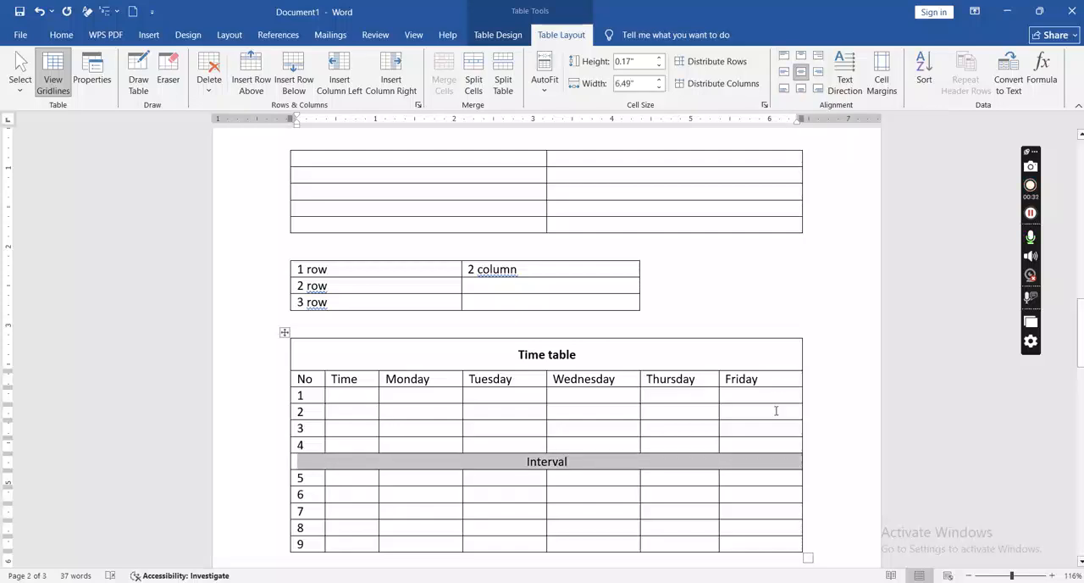
{"action": "left_click", "coordinate": [820, 539]}
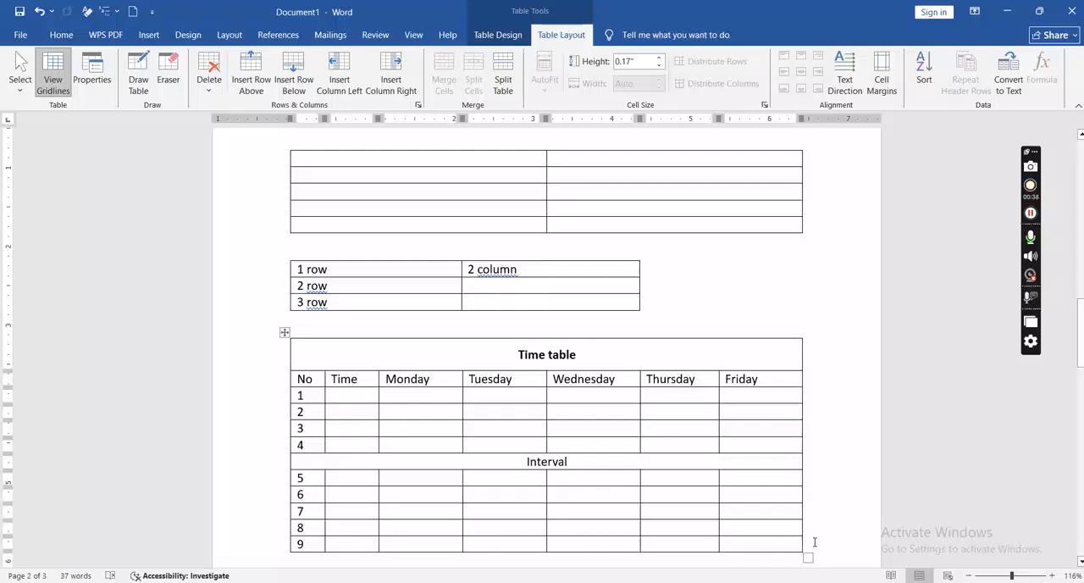
{"action": "key", "text": "Return"}
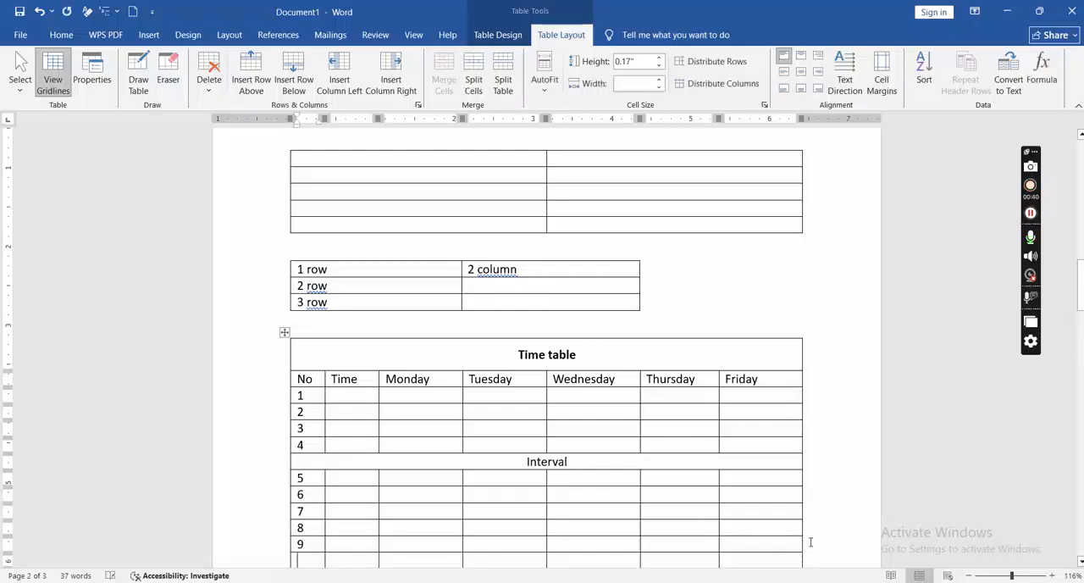
{"action": "key", "text": "ctrl+z"}
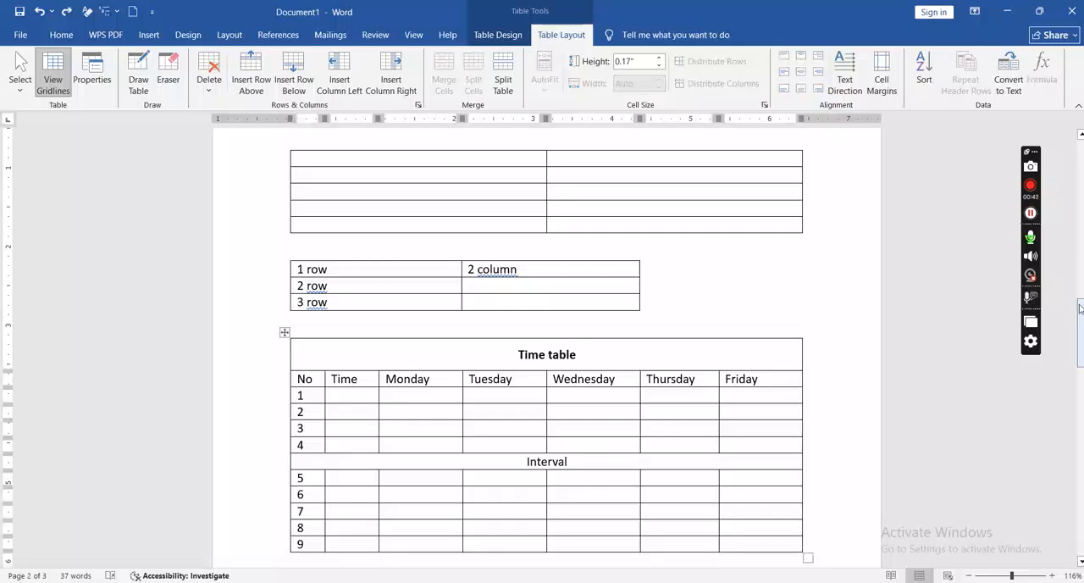
Step: Start a new empty paragraph below the time table
{"action": "left_click_drag", "start_coordinate": [1081, 326], "coordinate": [1081, 369]}
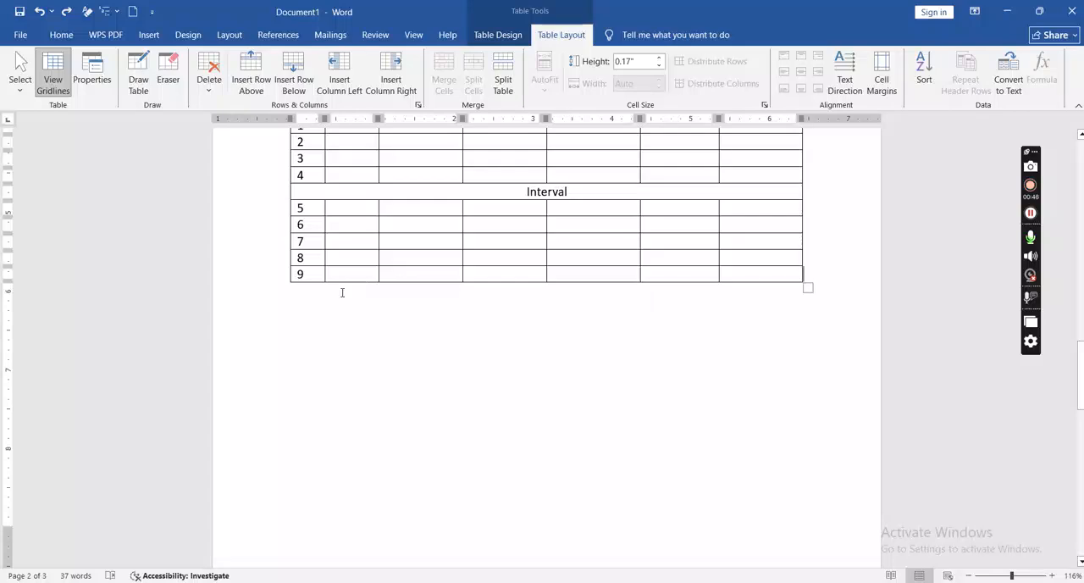
{"action": "left_click", "coordinate": [313, 310]}
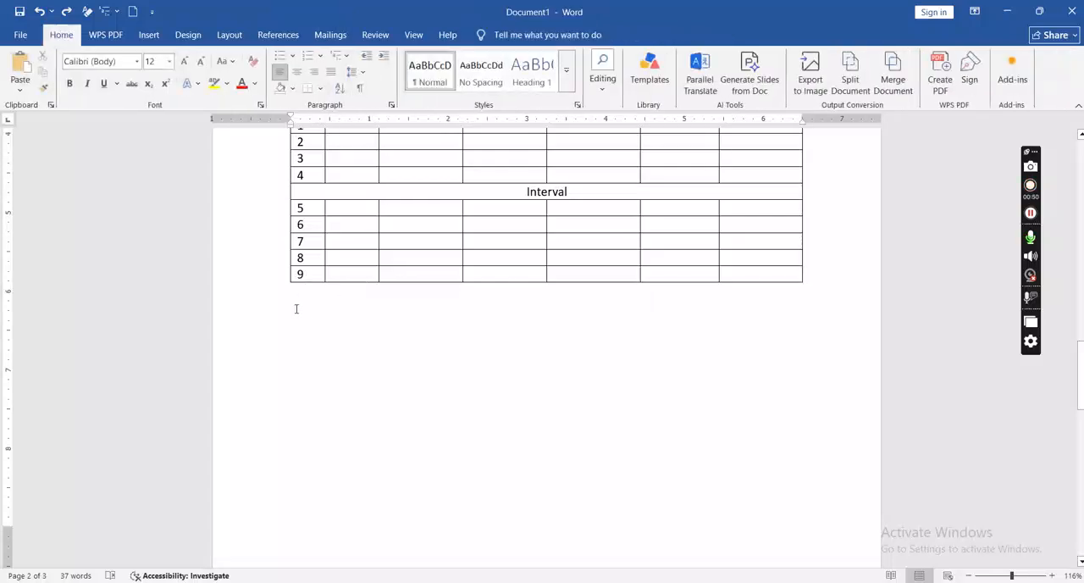
{"action": "key", "text": "Return"}
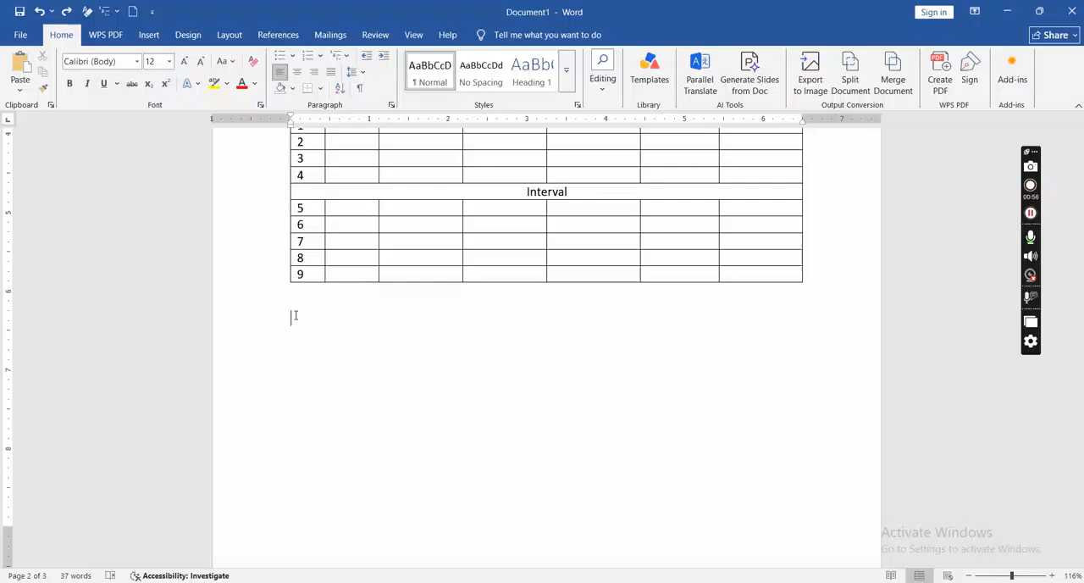
Step: Check the subject marks table in table 2026.pdf in WPS Office and insert a 5-column, 6-row table below the time table in Word
{"action": "key", "text": "alt+Tab"}
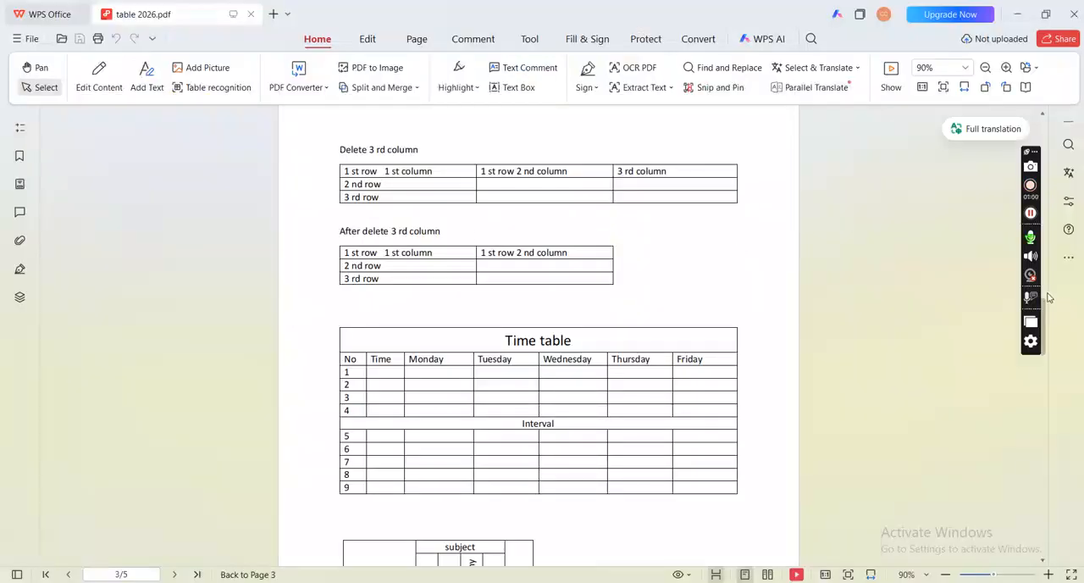
{"action": "left_click_drag", "start_coordinate": [1045, 307], "coordinate": [1050, 336]}
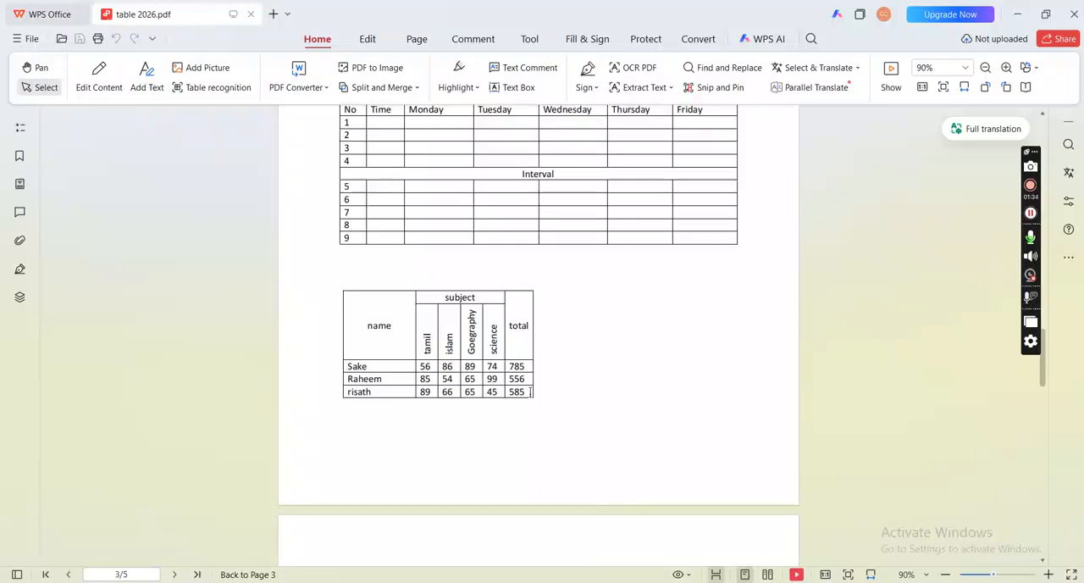
{"action": "key", "text": "alt+Tab"}
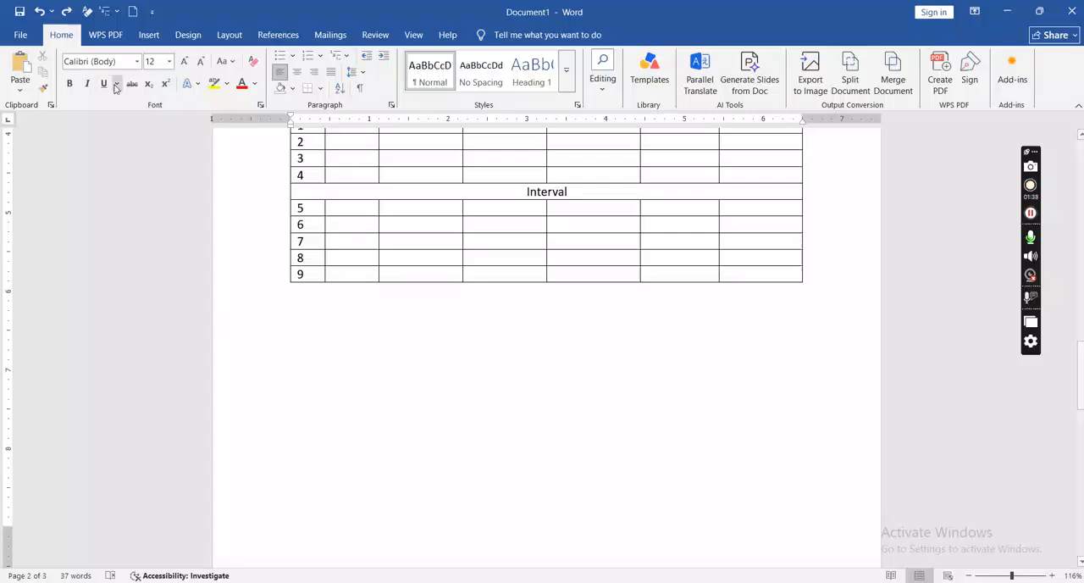
{"action": "left_click", "coordinate": [148, 36]}
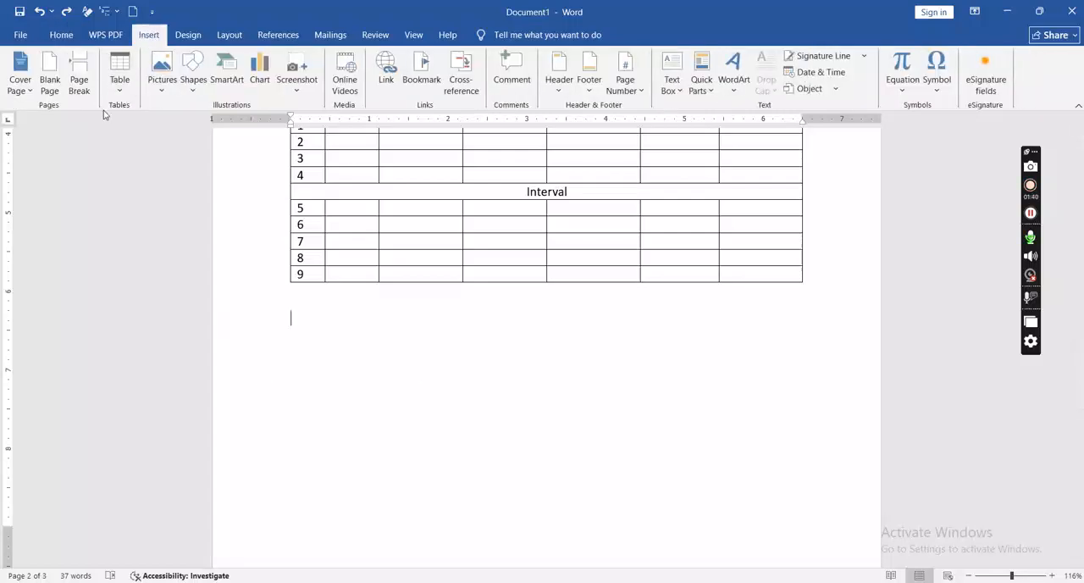
{"action": "left_click", "coordinate": [120, 78]}
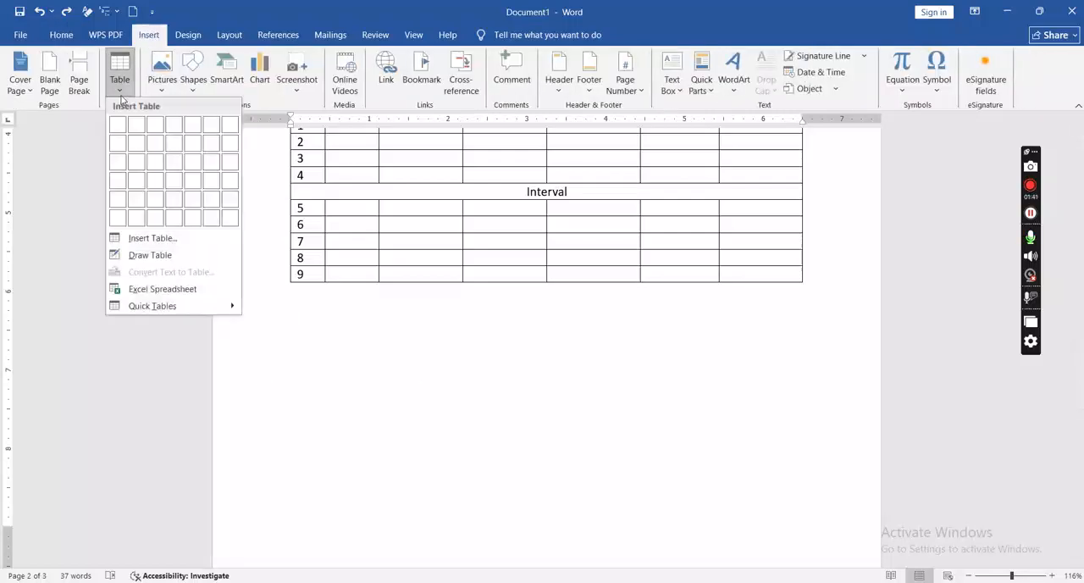
{"action": "left_click", "coordinate": [160, 238]}
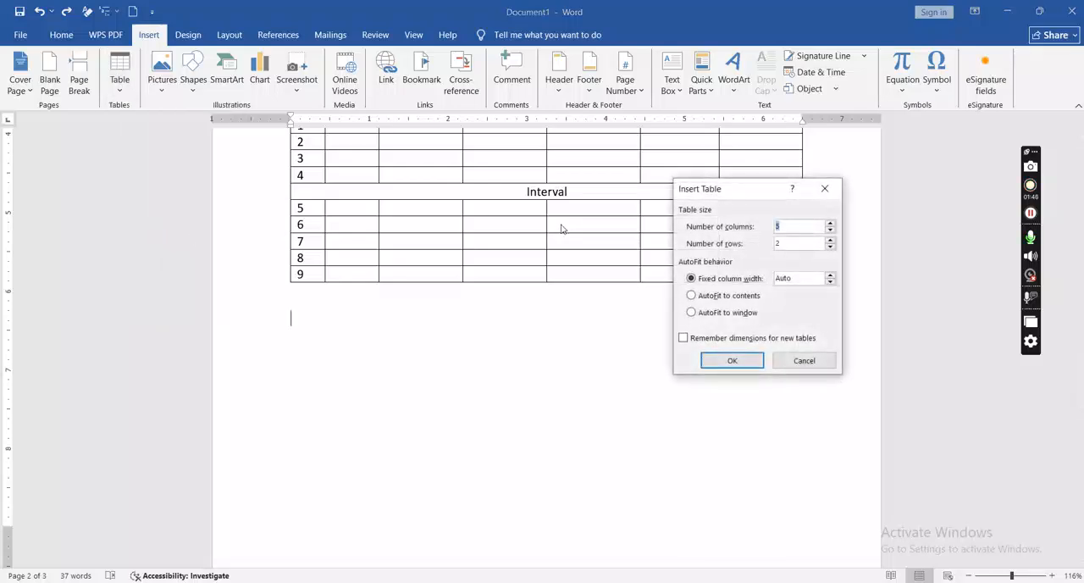
{"action": "key", "text": "Tab"}
{"action": "type", "text": "6"}
{"action": "left_click", "coordinate": [727, 362]}
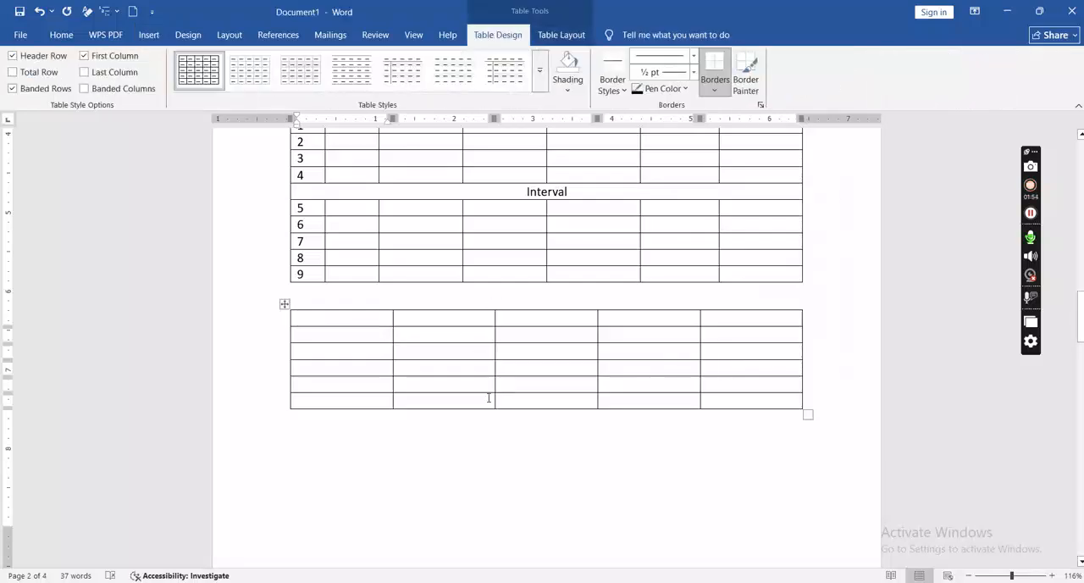
Step: Following the reference PDF, merge the top two cells of the new table's first column and those of its last column
{"action": "key", "text": "alt+Tab"}
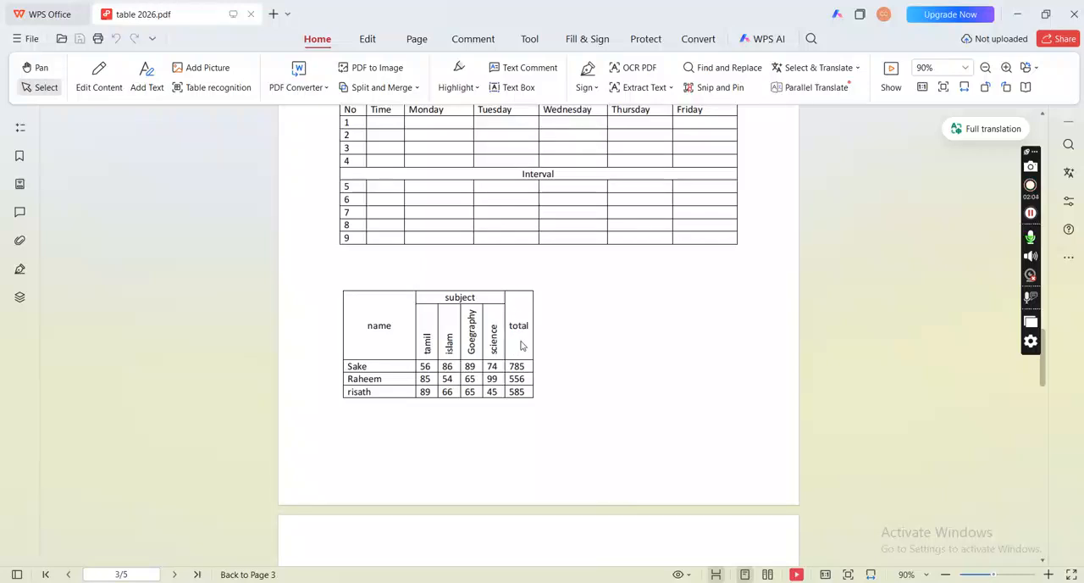
{"action": "key", "text": "alt+Tab"}
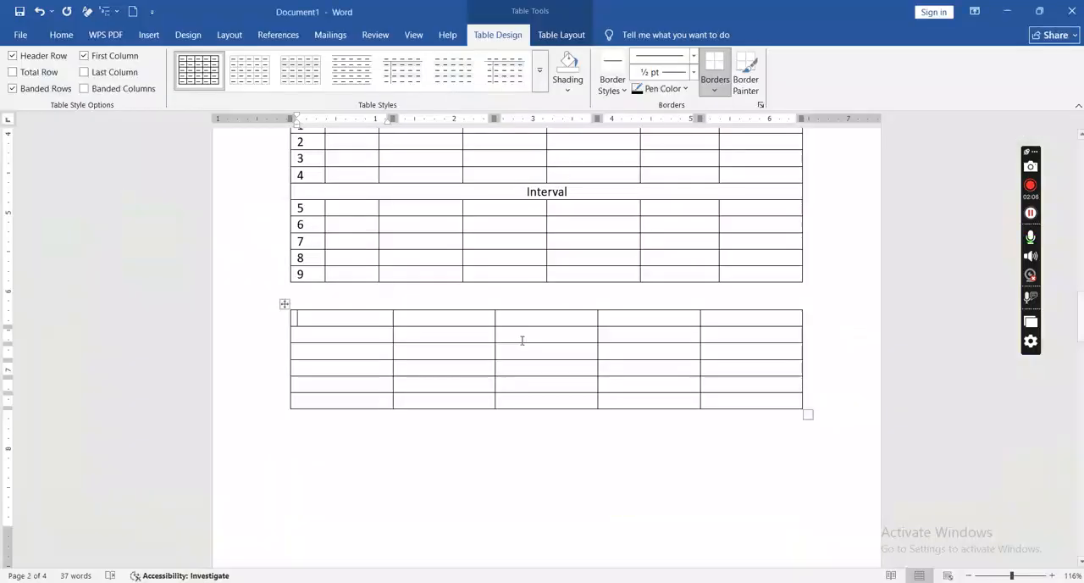
{"action": "left_click_drag", "start_coordinate": [336, 326], "coordinate": [334, 332]}
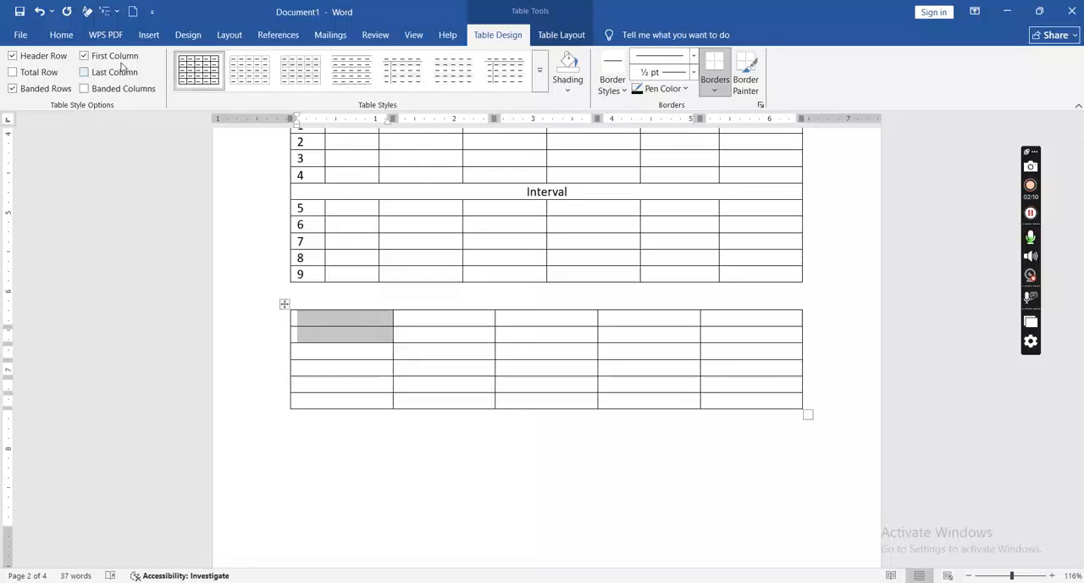
{"action": "left_click", "coordinate": [561, 34]}
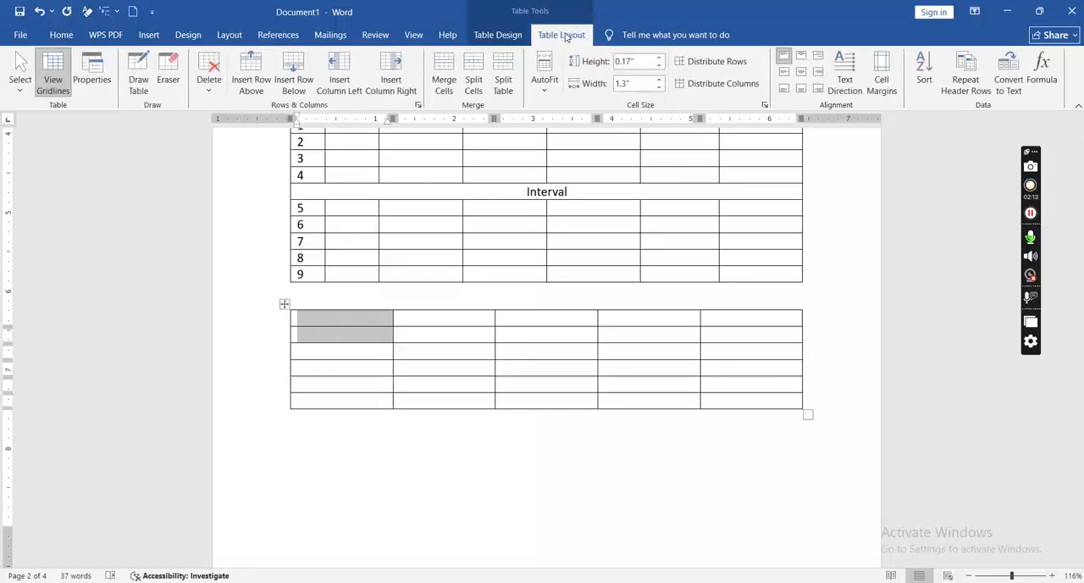
{"action": "left_click", "coordinate": [447, 78]}
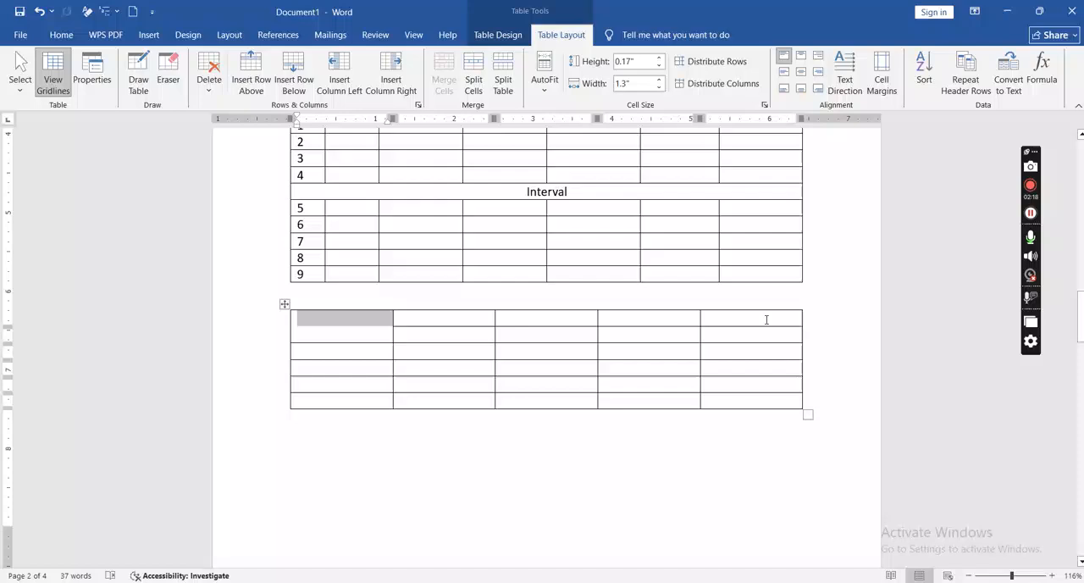
{"action": "left_click_drag", "start_coordinate": [767, 319], "coordinate": [767, 332]}
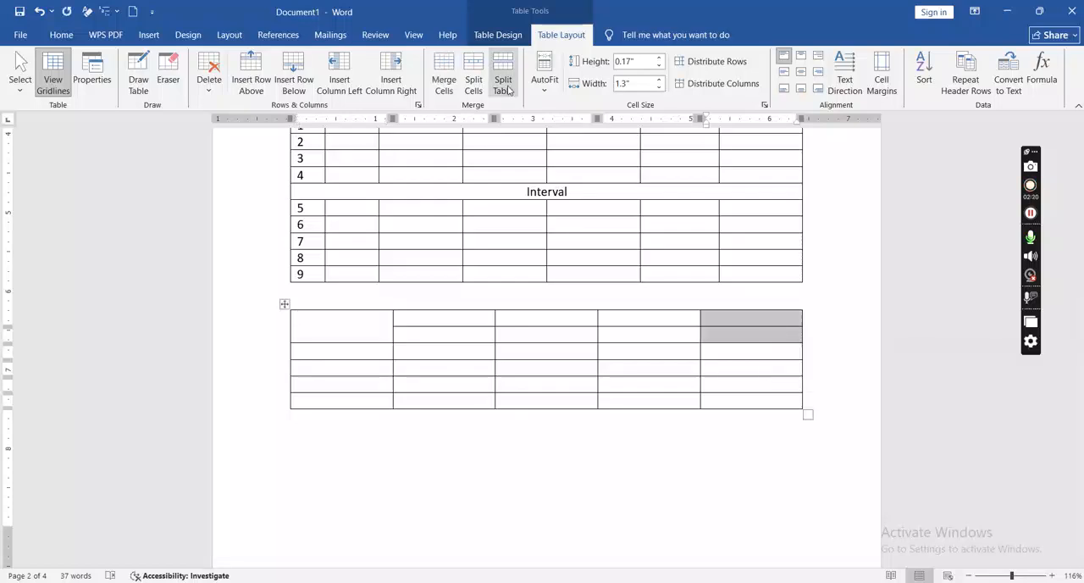
{"action": "left_click", "coordinate": [447, 68]}
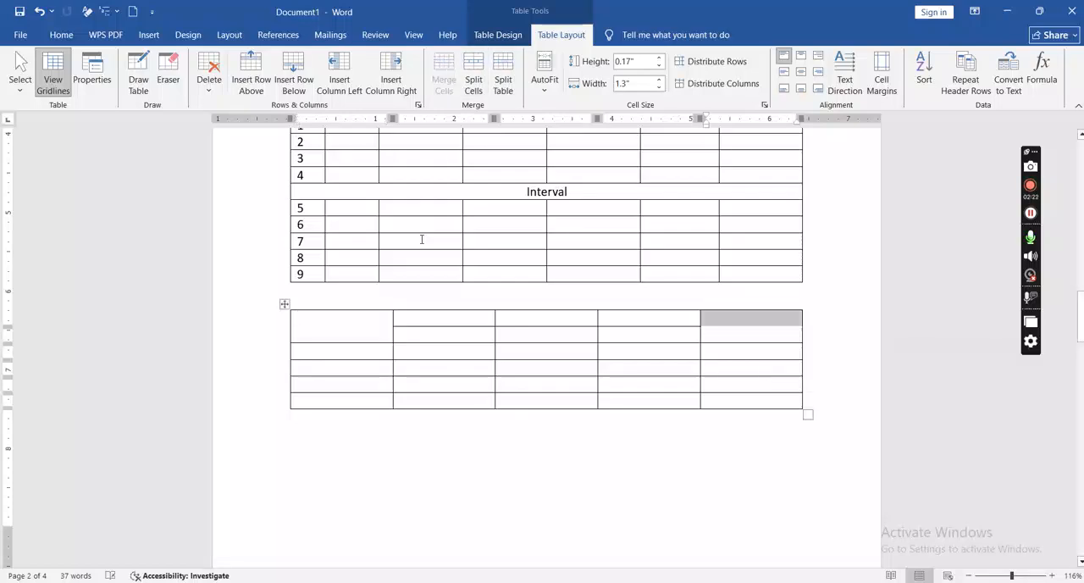
Step: Compare the subject columns with the reference PDF and insert a column to the right of the new table's second column
{"action": "left_click", "coordinate": [456, 313]}
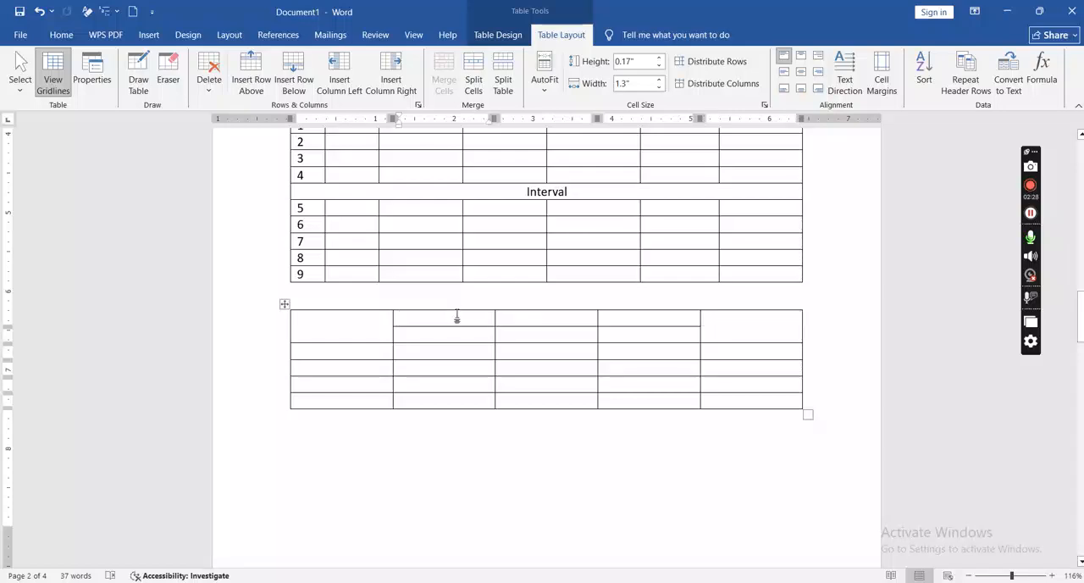
{"action": "key", "text": "alt+Tab"}
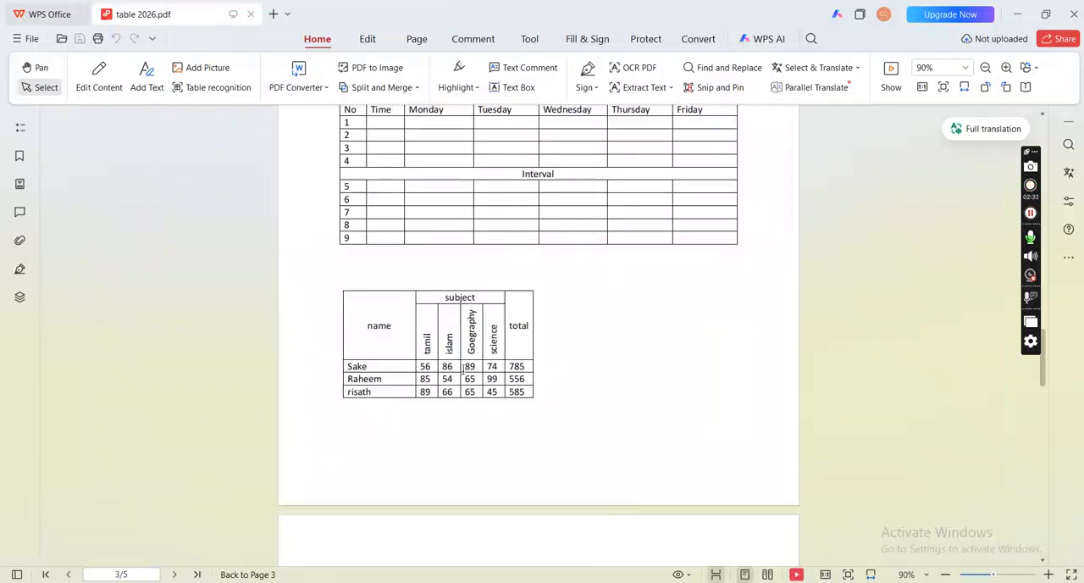
{"action": "key", "text": "alt+Tab"}
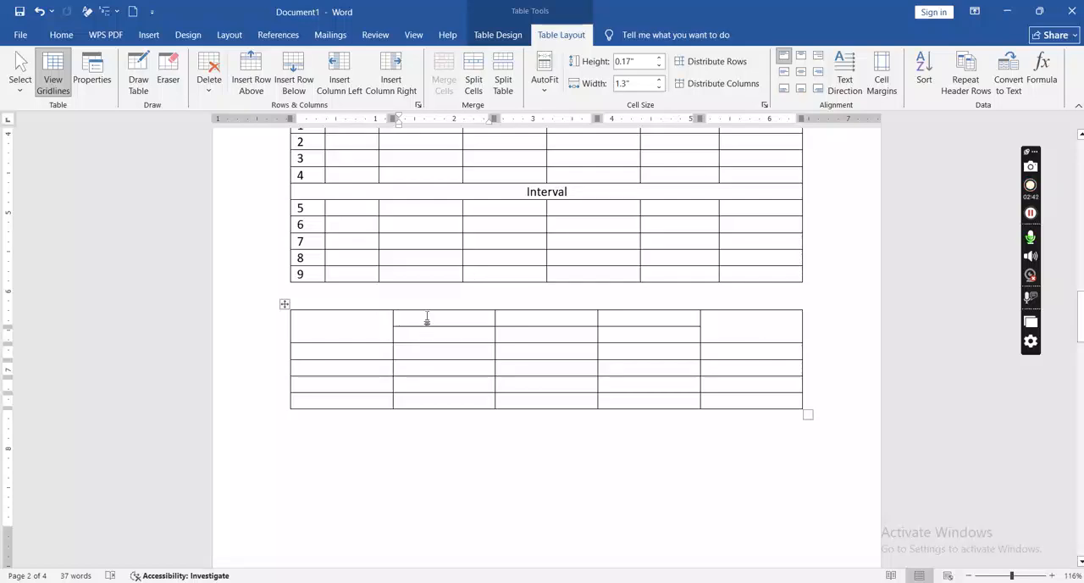
{"action": "left_click", "coordinate": [404, 84]}
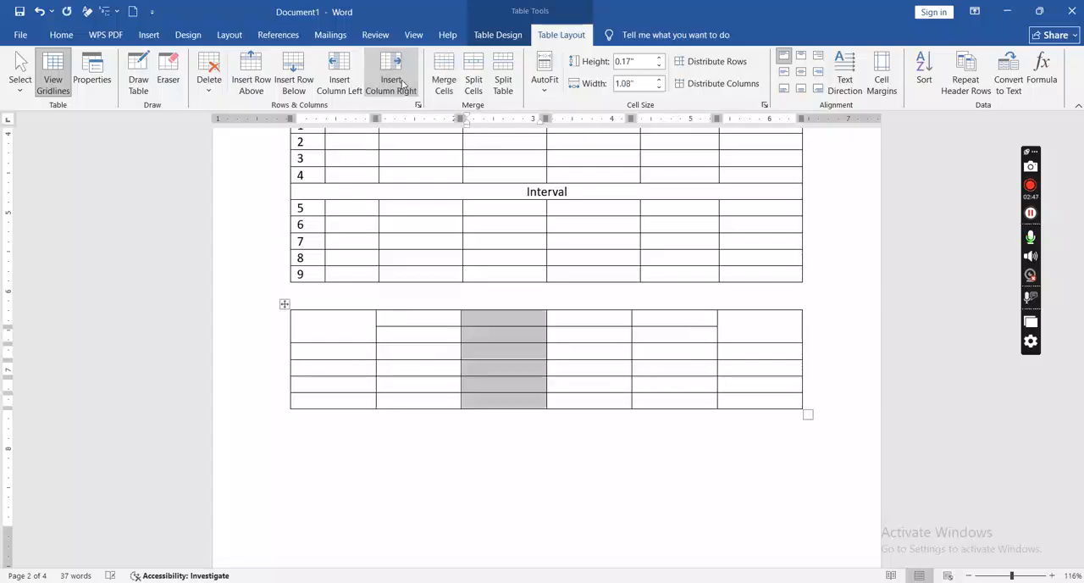
{"action": "left_click", "coordinate": [541, 370]}
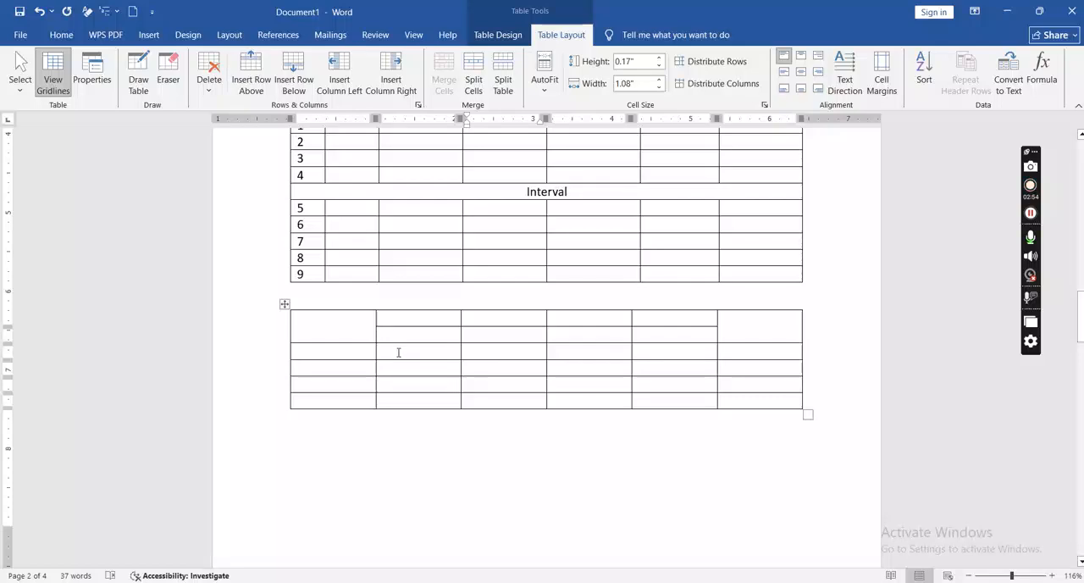
{"action": "left_click", "coordinate": [335, 405]}
{"action": "left_click", "coordinate": [210, 81]}
{"action": "left_click", "coordinate": [227, 159]}
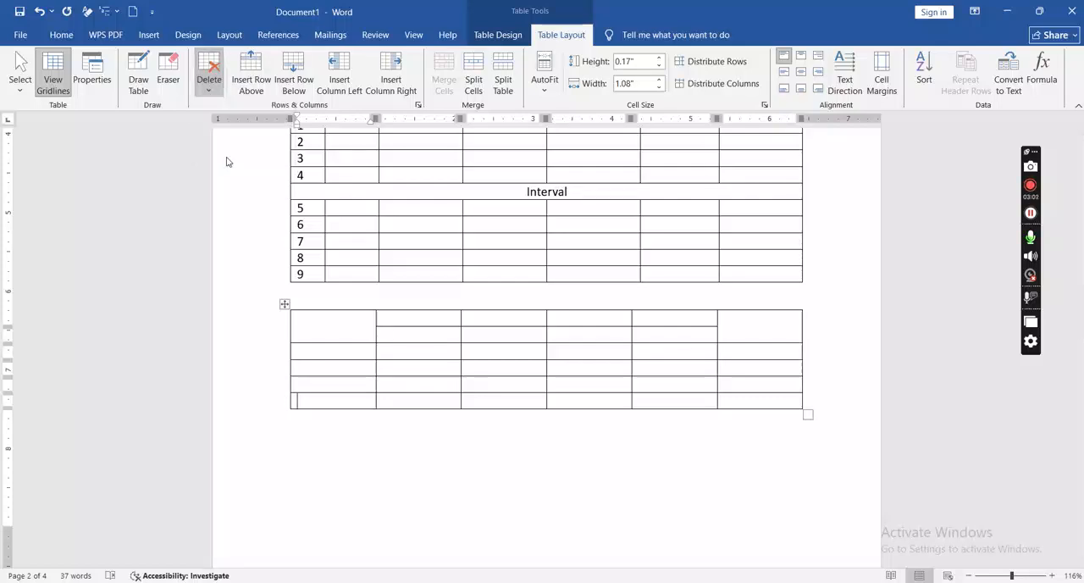
{"action": "key", "text": "ctrl+z"}
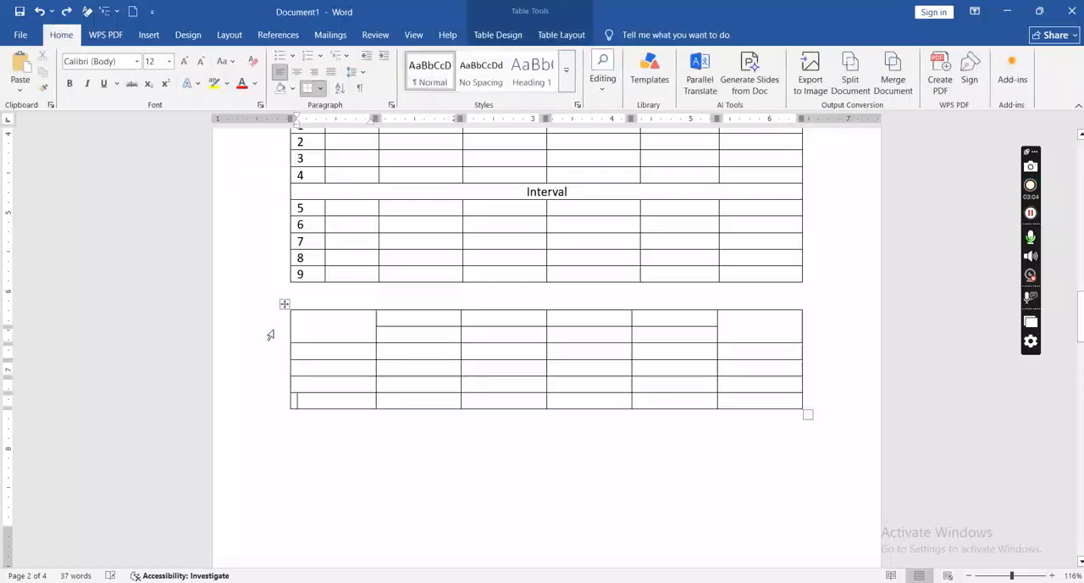
Step: Delete the last row of the new table below the time table
{"action": "left_click", "coordinate": [316, 400]}
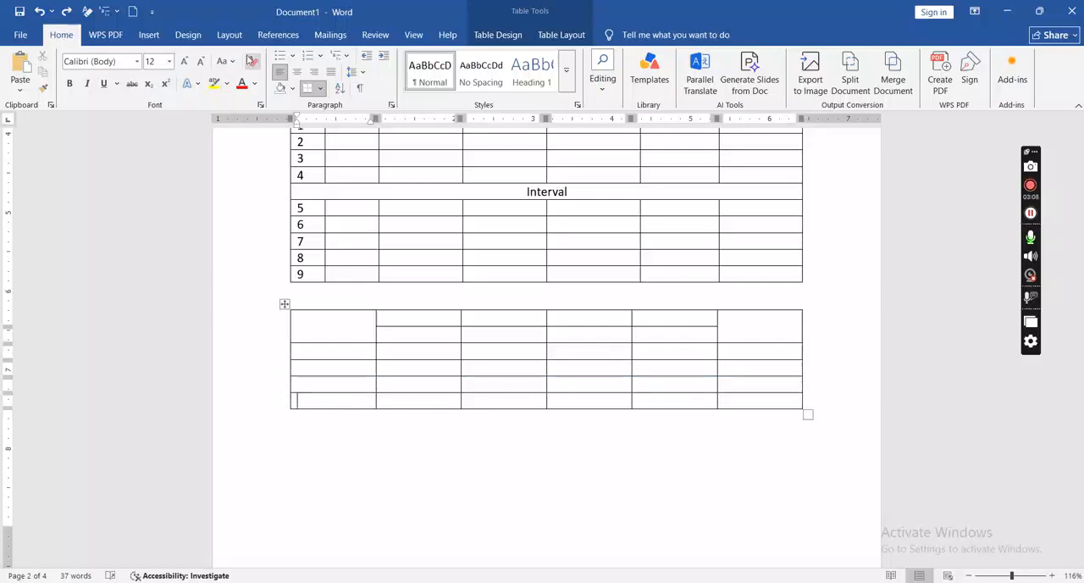
{"action": "left_click", "coordinate": [552, 38]}
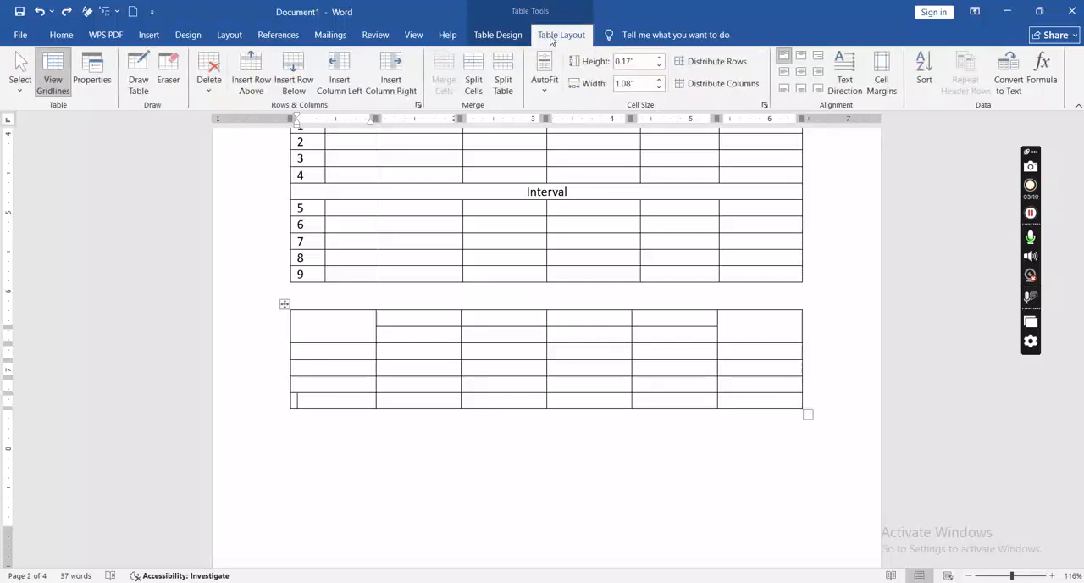
{"action": "left_click", "coordinate": [209, 75]}
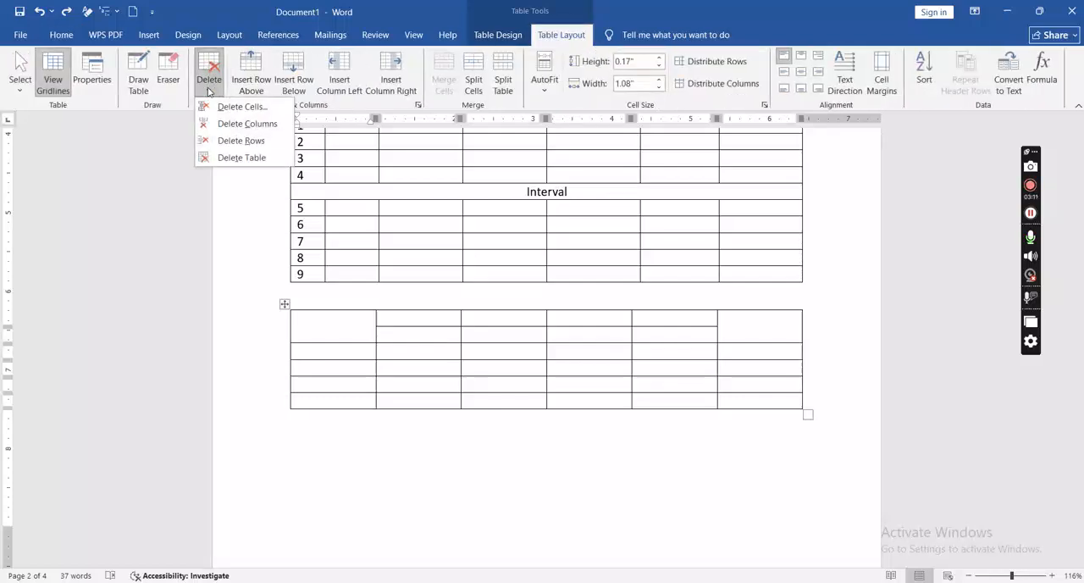
{"action": "left_click", "coordinate": [234, 143]}
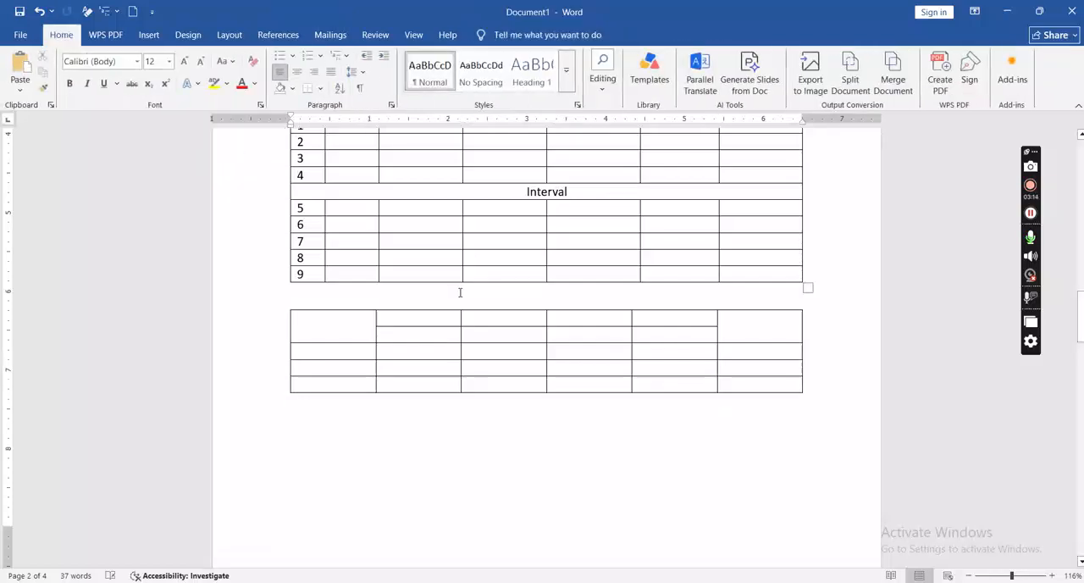
Step: Check the subject heading in table 2026.pdf in WPS Office and merge the four middle cells of the new table's top row in Word
{"action": "key", "text": "alt+Tab"}
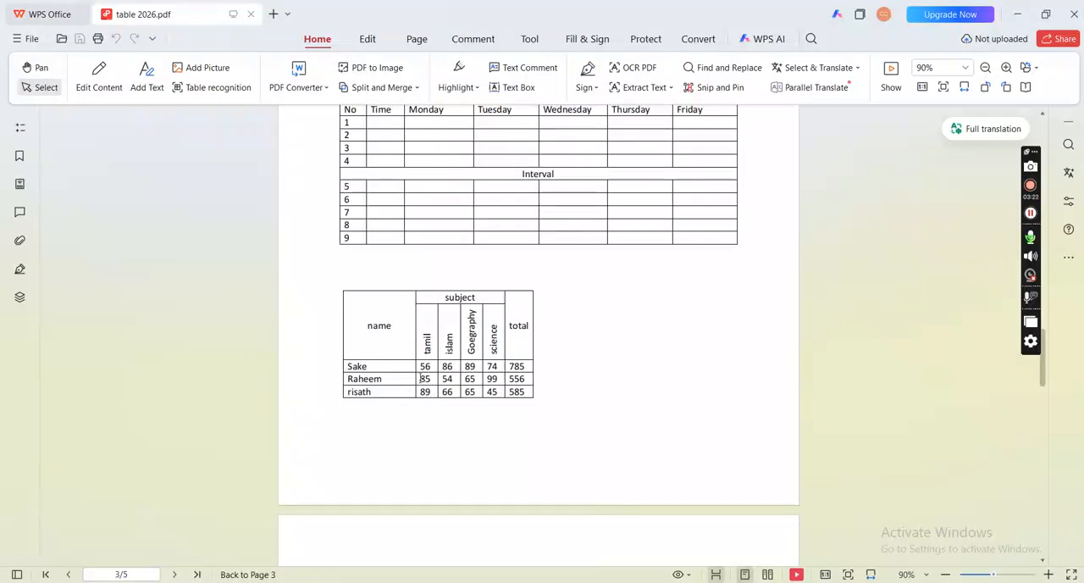
{"action": "key", "text": "alt+Tab"}
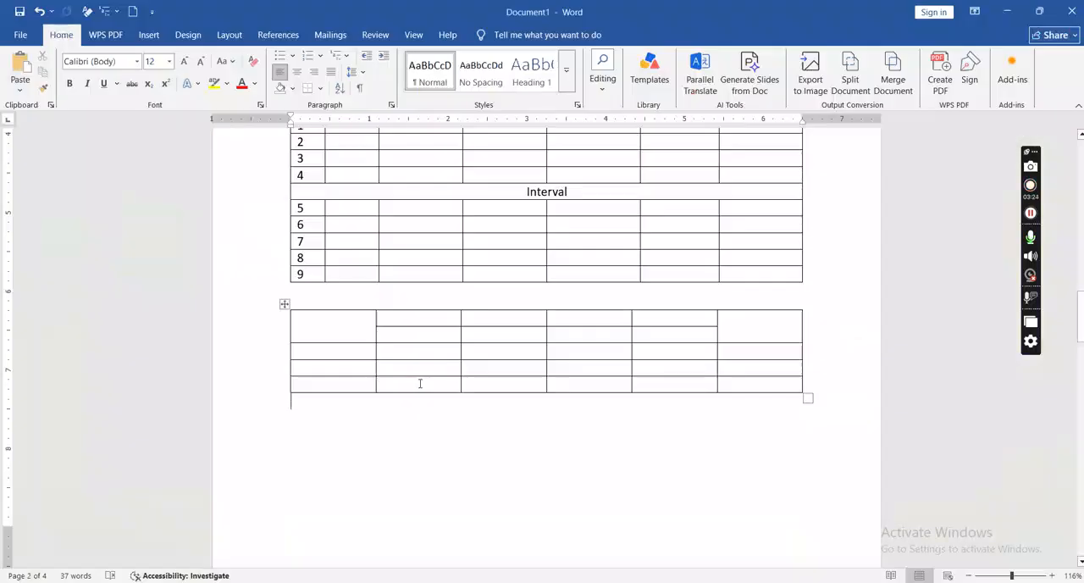
{"action": "left_click", "coordinate": [430, 321]}
{"action": "left_click_drag", "start_coordinate": [430, 321], "coordinate": [642, 318]}
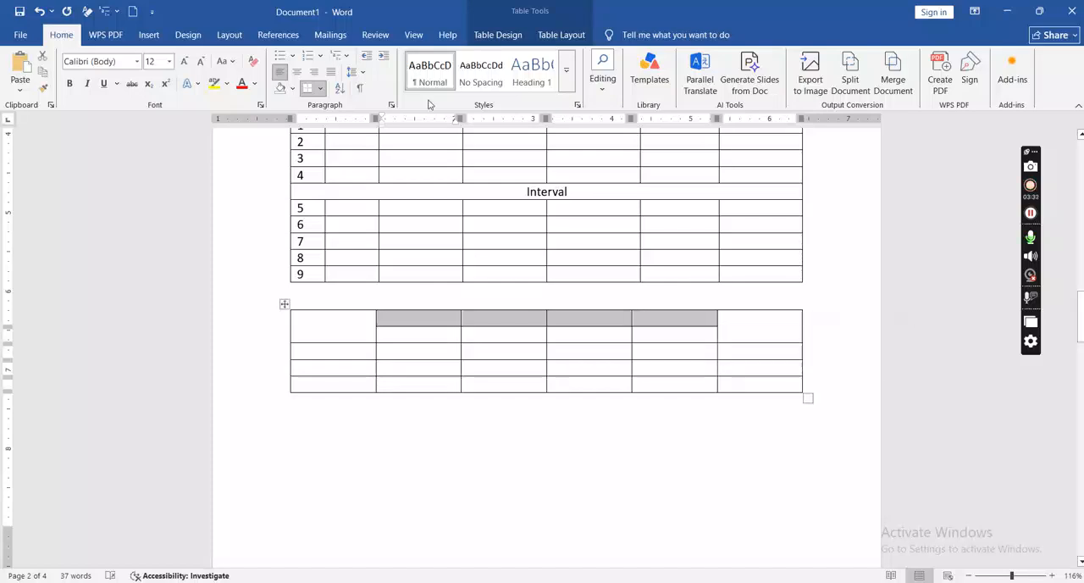
{"action": "left_click", "coordinate": [537, 34]}
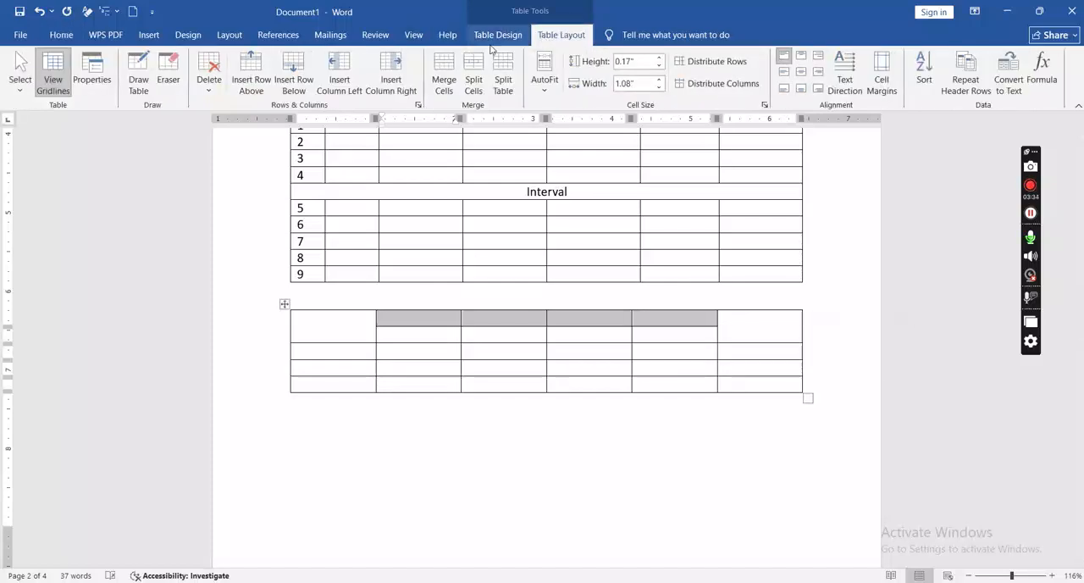
{"action": "left_click", "coordinate": [445, 71]}
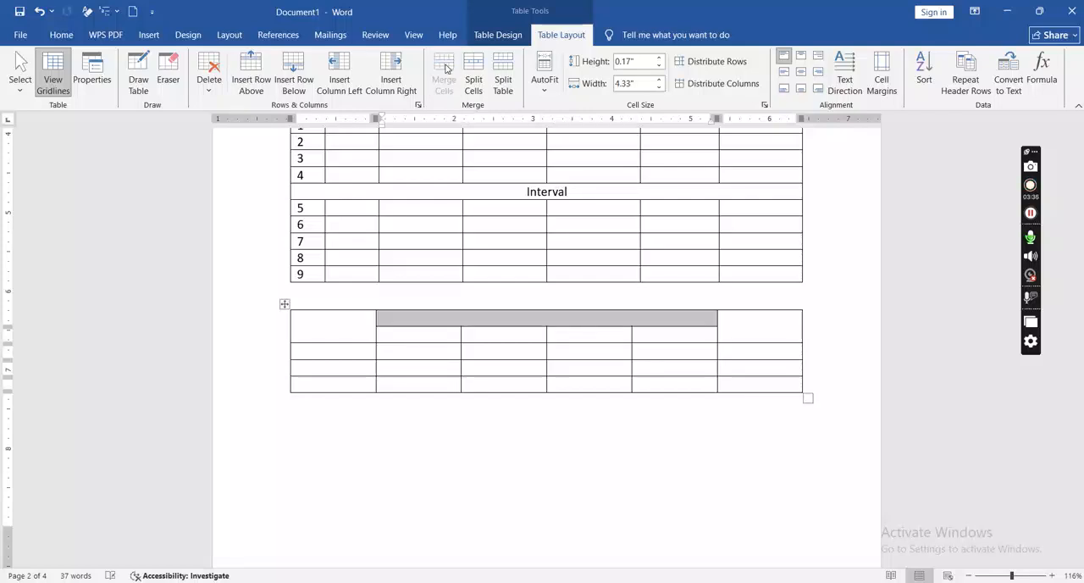
{"action": "left_click", "coordinate": [515, 384]}
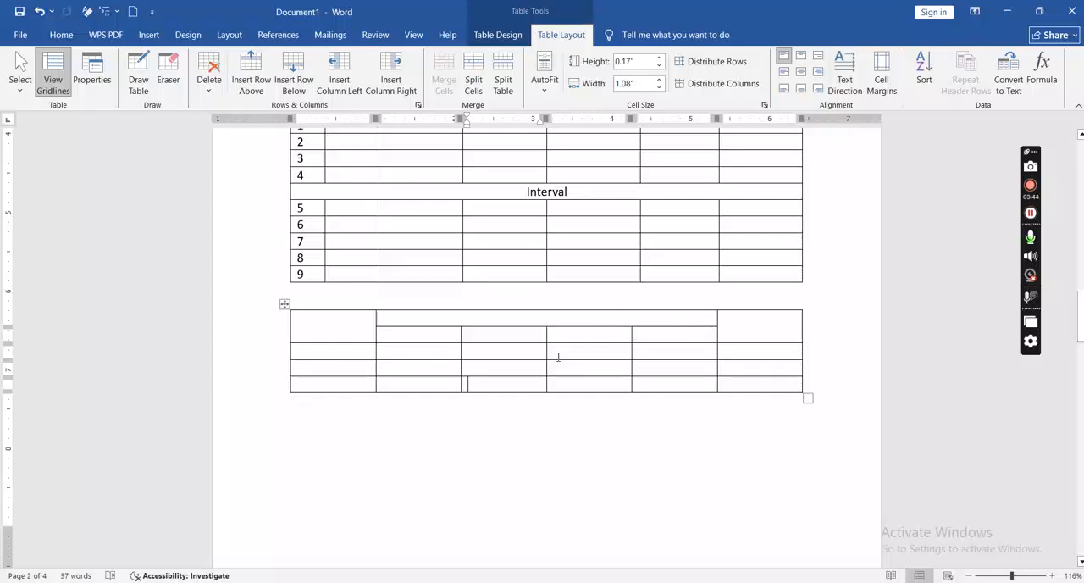
Step: Enter the headings Name in the first merged cell, Total in the last one and Subject in the wide middle cell
{"action": "left_click", "coordinate": [335, 333]}
{"action": "type", "text": "N"}
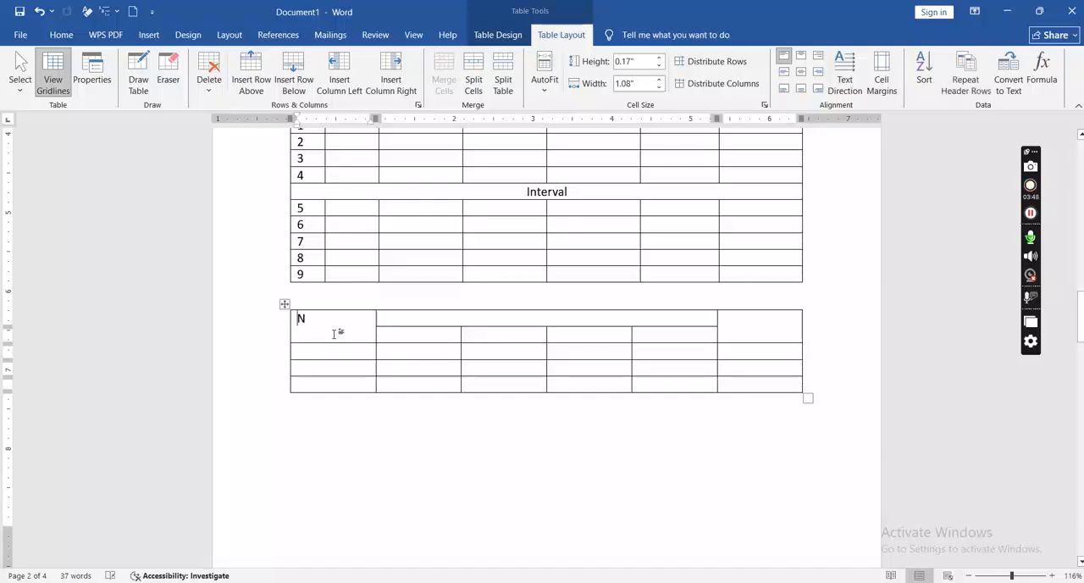
{"action": "type", "text": "ame"}
{"action": "left_click", "coordinate": [751, 338]}
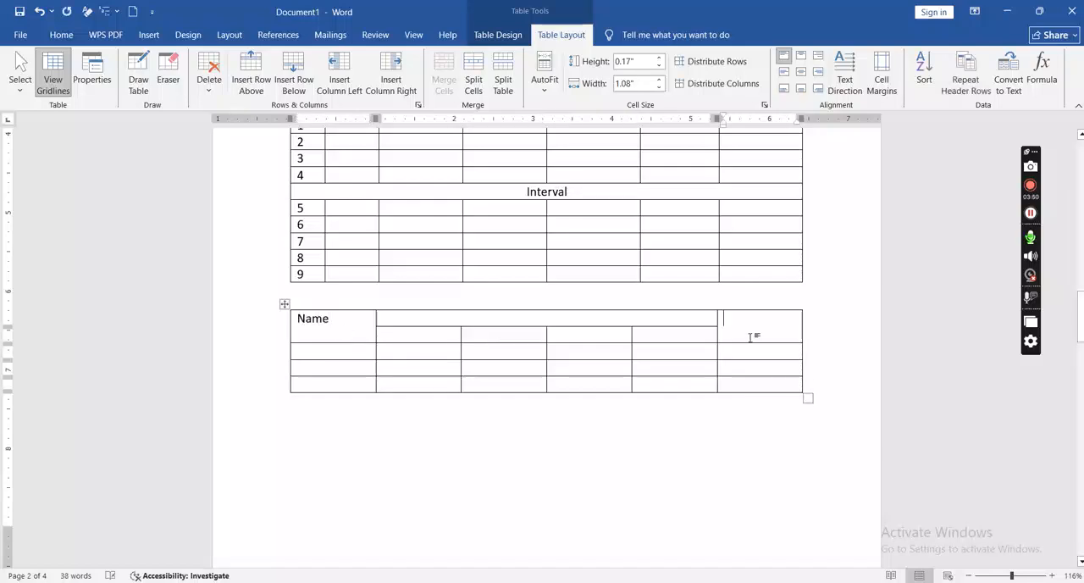
{"action": "type", "text": "Total"}
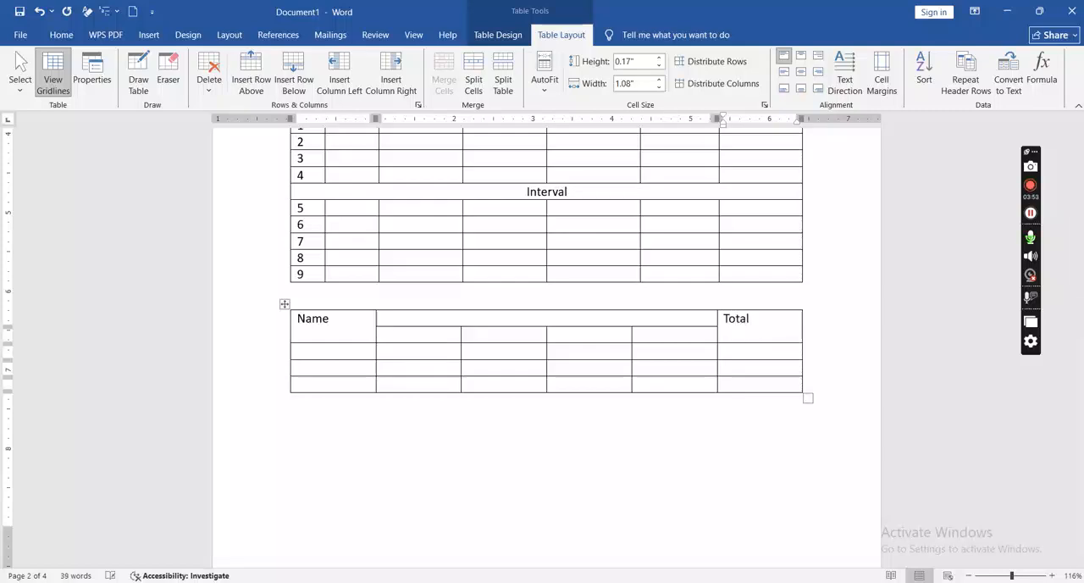
{"action": "left_click", "coordinate": [667, 319]}
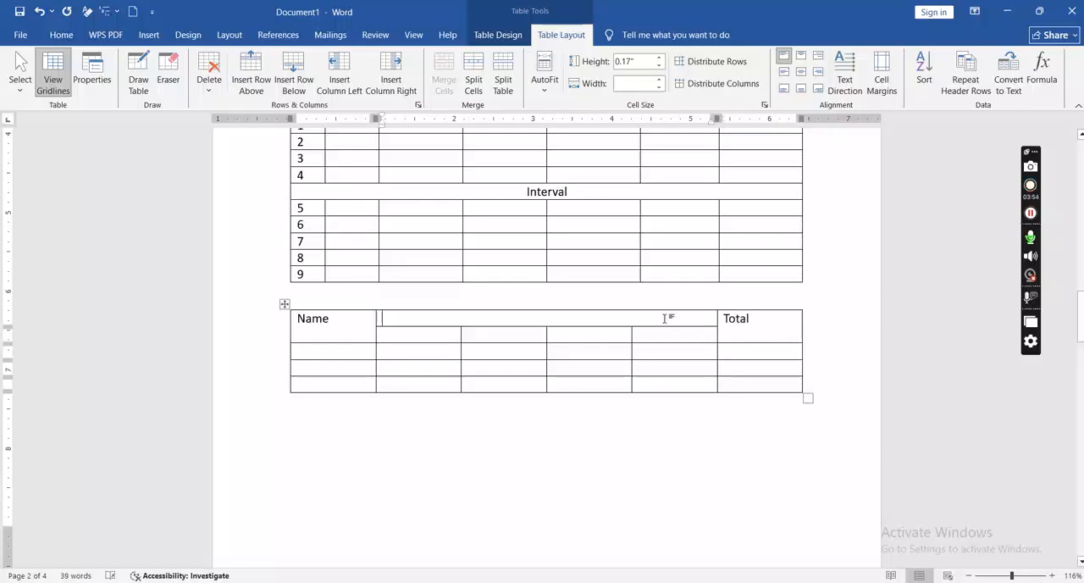
{"action": "type", "text": "Sub"}
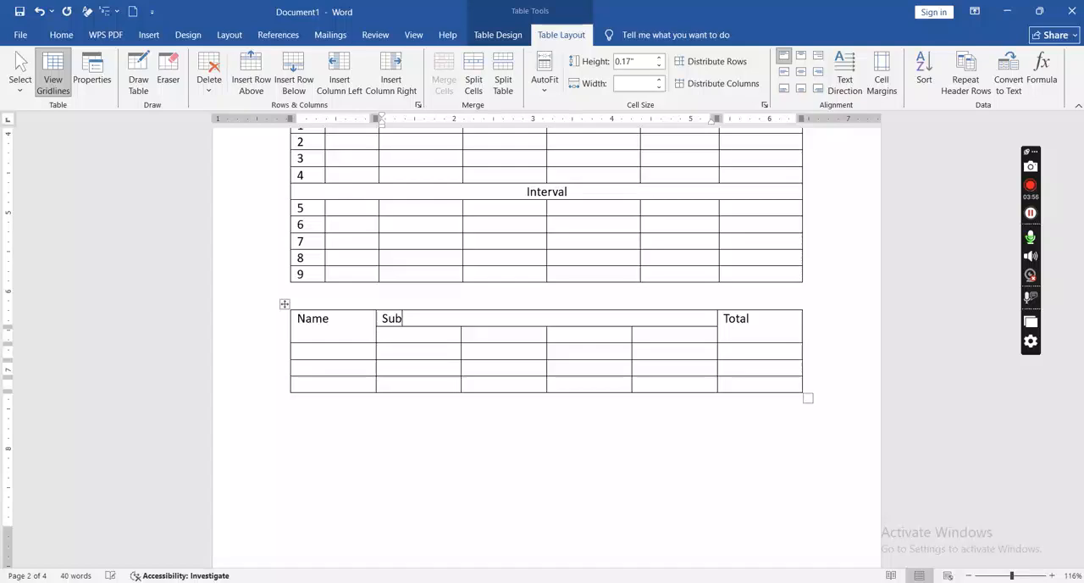
{"action": "type", "text": "ject"}
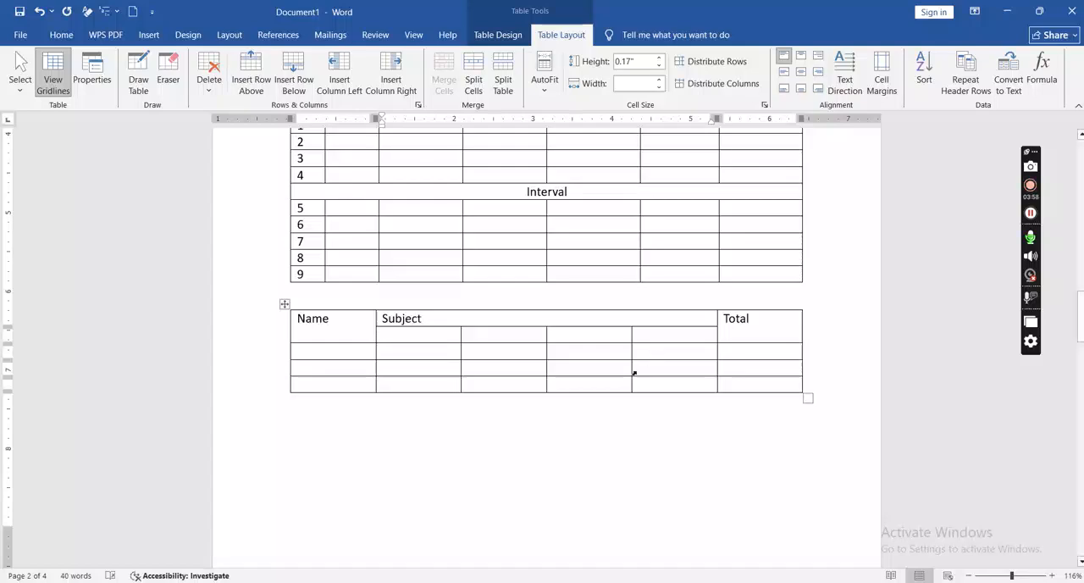
Step: Fill the four cells under Subject with the headings Tamil, islam, Geography and science
{"action": "left_click", "coordinate": [413, 331]}
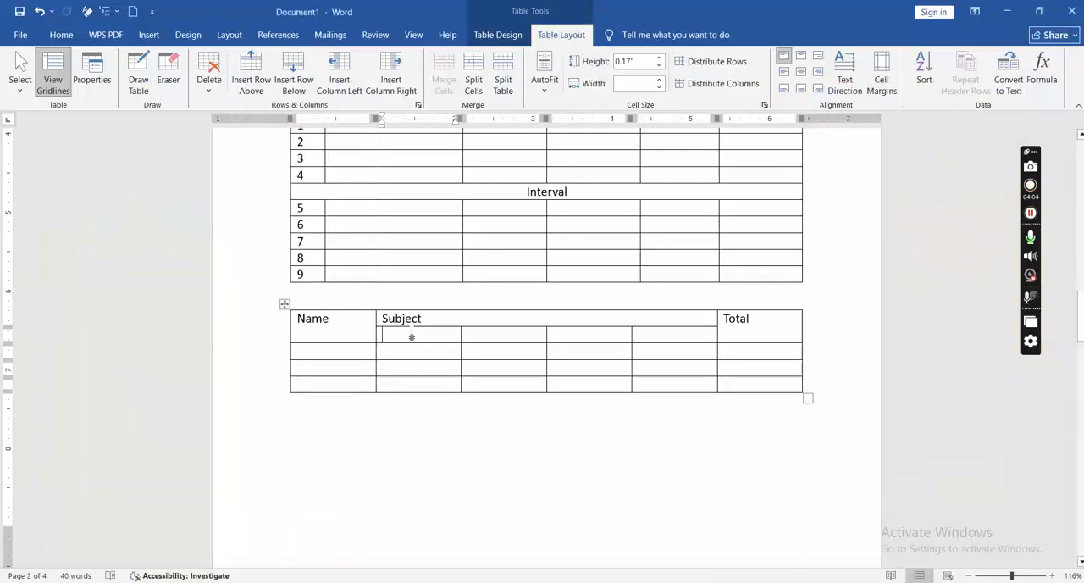
{"action": "type", "text": "Tan"}
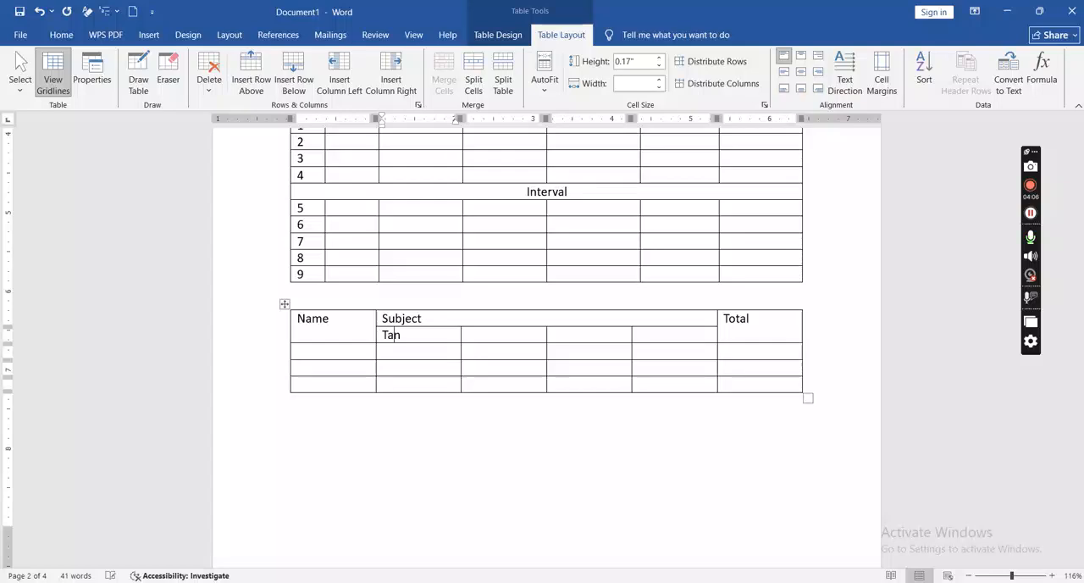
{"action": "key", "text": "BackSpace"}
{"action": "type", "text": "mil"}
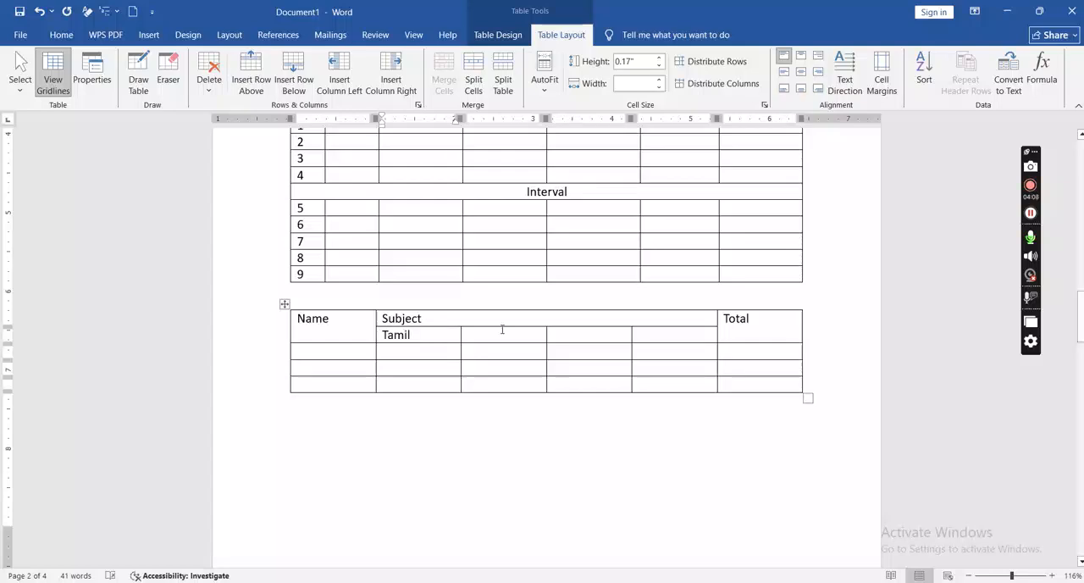
{"action": "type", "text": "islam"}
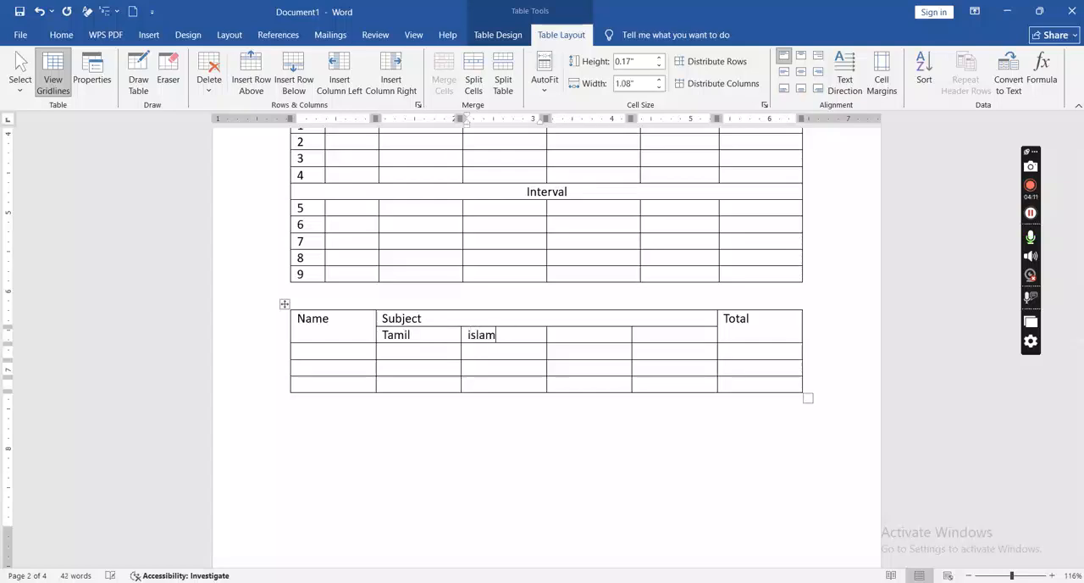
{"action": "left_click", "coordinate": [591, 336]}
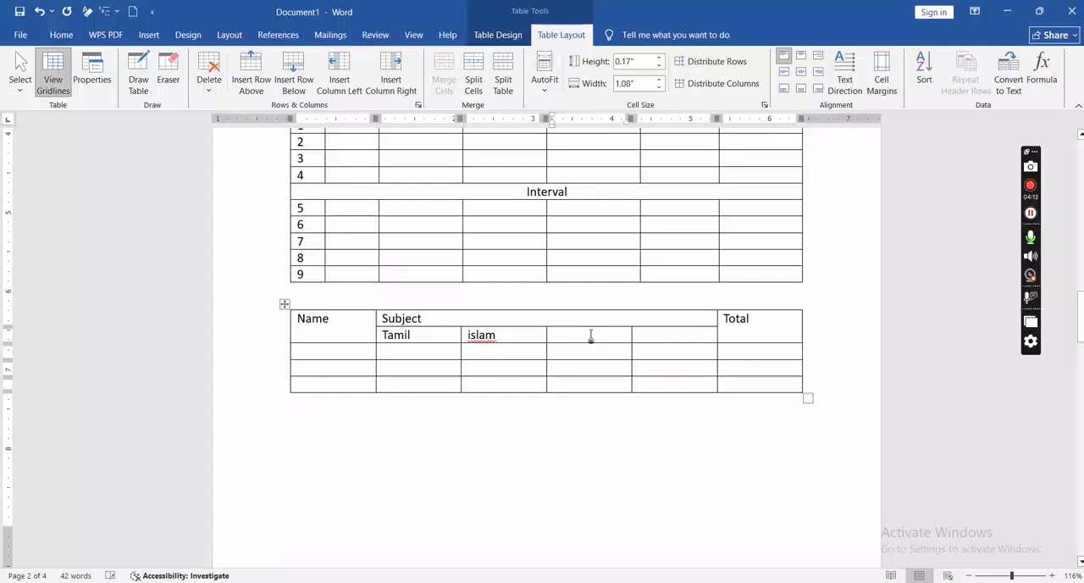
{"action": "type", "text": "geog"}
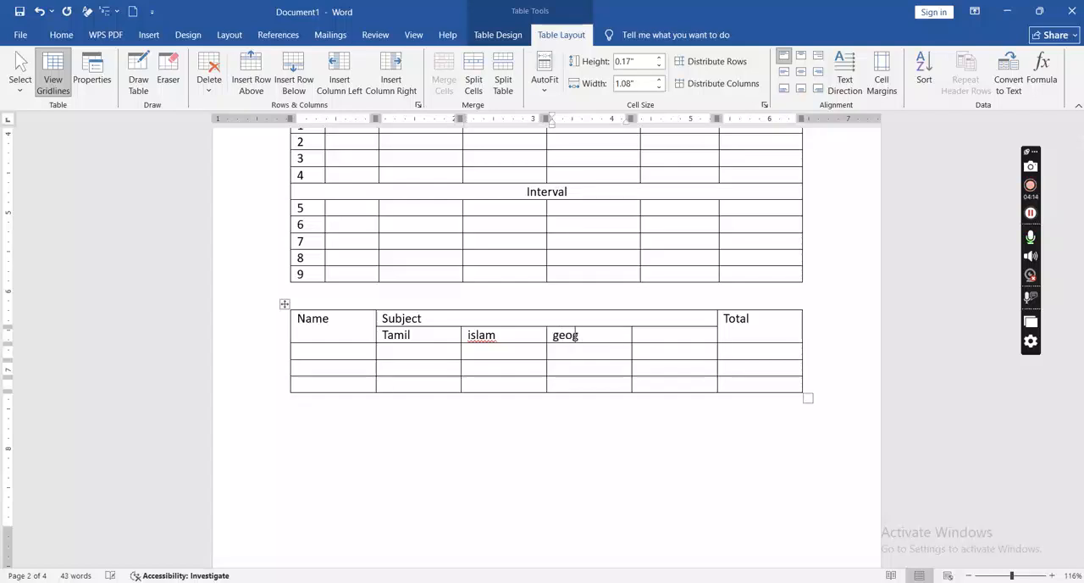
{"action": "type", "text": "raphy"}
{"action": "key", "text": "Tab"}
{"action": "type", "text": "science"}
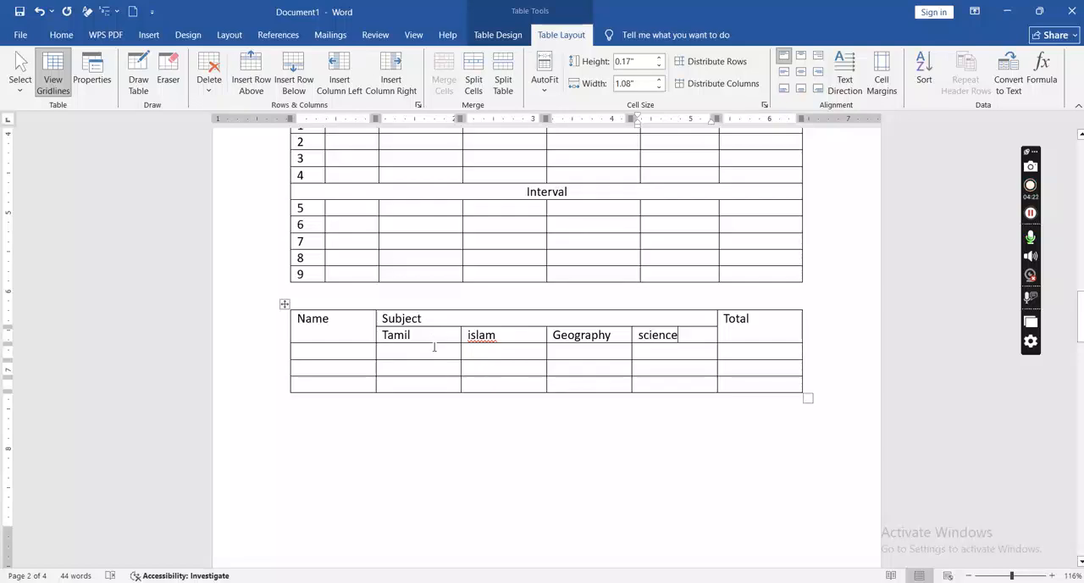
Step: Check the student rows in the reference PDF and enter the three students' first names down the Name column in Word
{"action": "key", "text": "alt+Tab"}
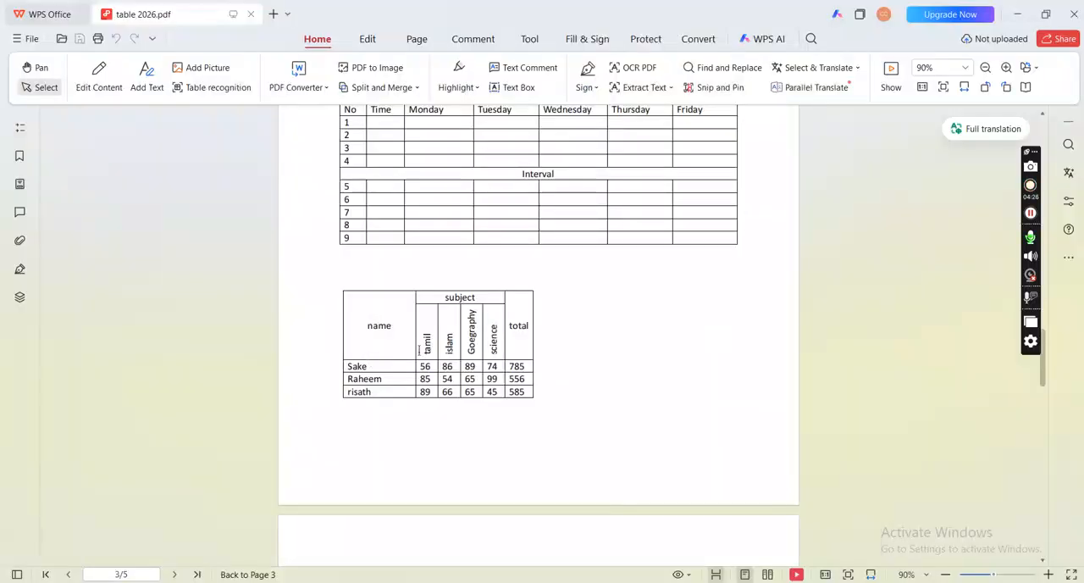
{"action": "key", "text": "alt+Tab"}
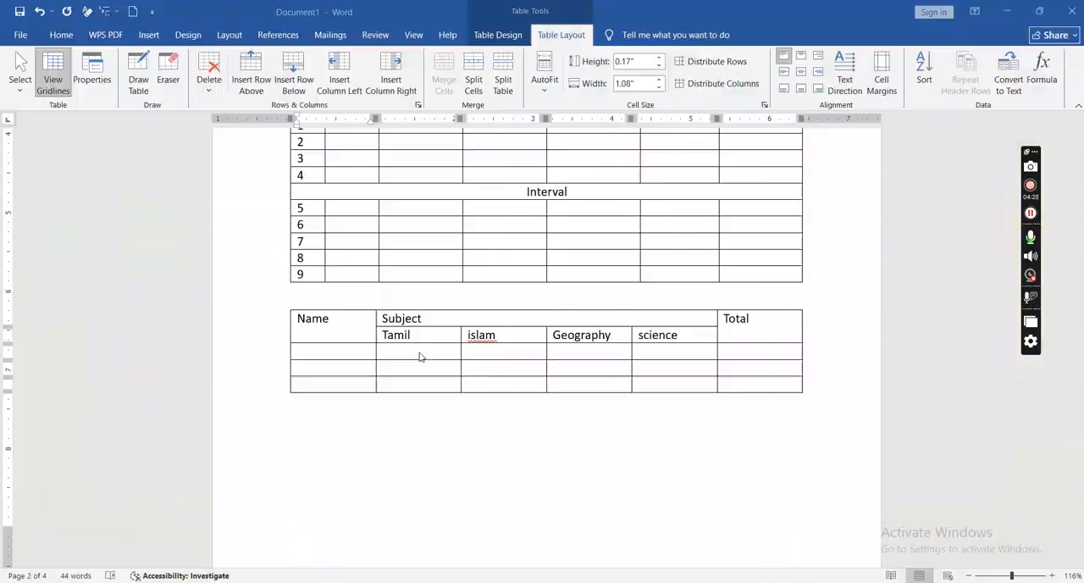
{"action": "type", "text": "sakee"}
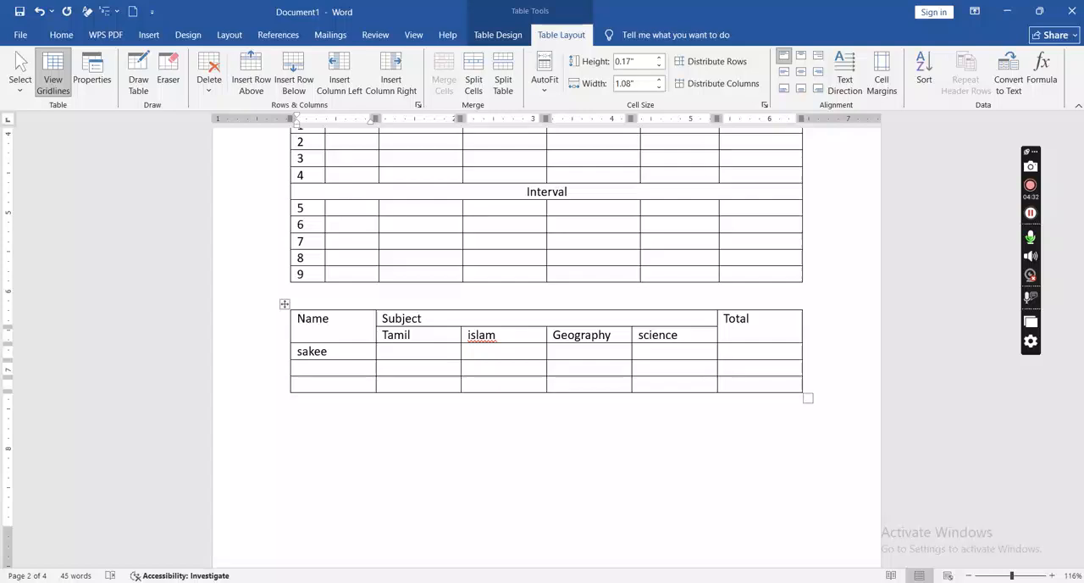
{"action": "key", "text": "BackSpace"}
{"action": "key", "text": "Down"}
{"action": "type", "text": "reem"}
{"action": "key", "text": "Down"}
{"action": "type", "text": "risar"}
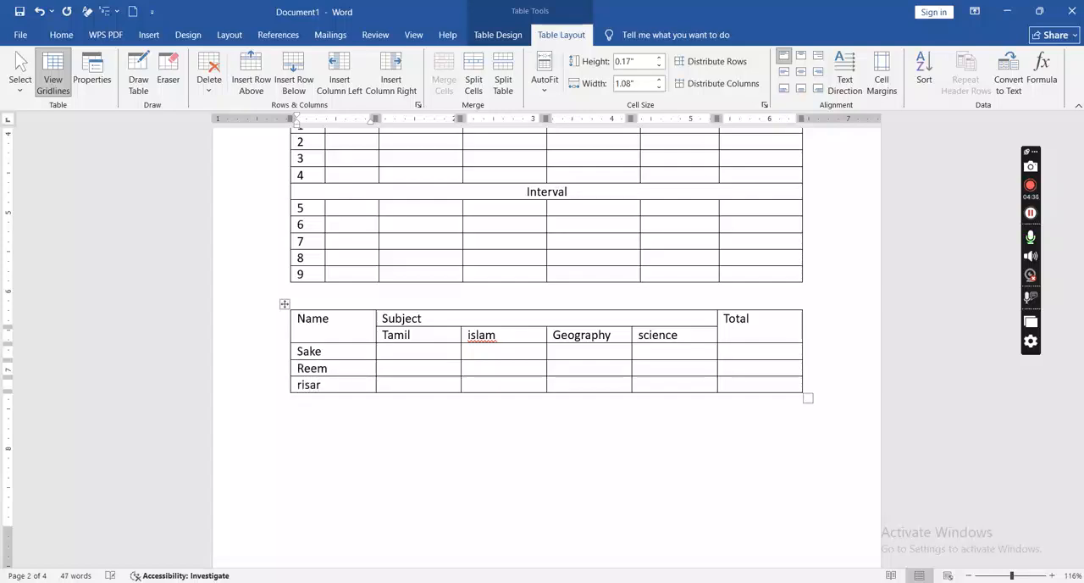
{"action": "key", "text": "BackSpace"}
{"action": "type", "text": "th"}
Step: Enter the marks 85, 85 and 96 down the Tamil column
{"action": "left_click", "coordinate": [450, 351]}
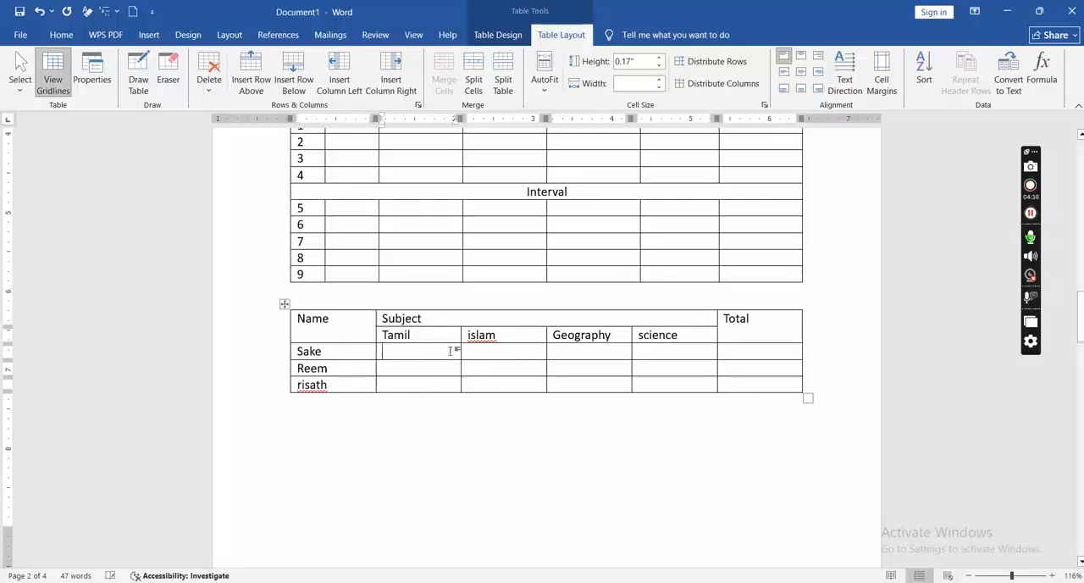
{"action": "type", "text": "85"}
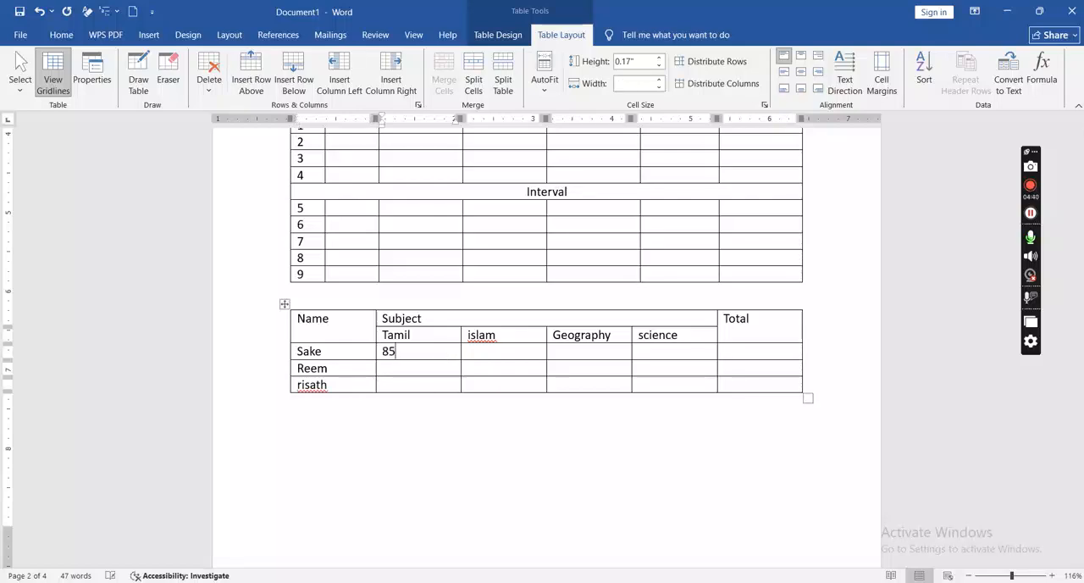
{"action": "type", "text": "85"}
{"action": "key", "text": "Down"}
{"action": "type", "text": "96"}
{"action": "key", "text": "Tab"}
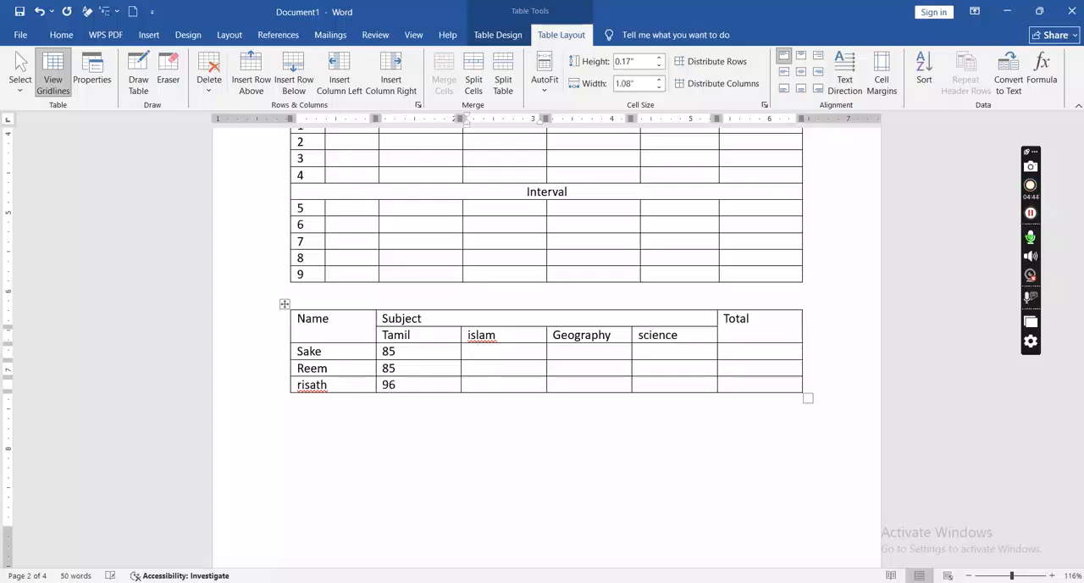
Step: Enter the marks 87, 96 and 85 down the islam column
{"action": "type", "text": "87"}
{"action": "key", "text": "Down"}
{"action": "type", "text": "96"}
{"action": "key", "text": "Down"}
{"action": "type", "text": "85"}
{"action": "key", "text": "Tab"}
{"action": "key", "text": "Tab"}
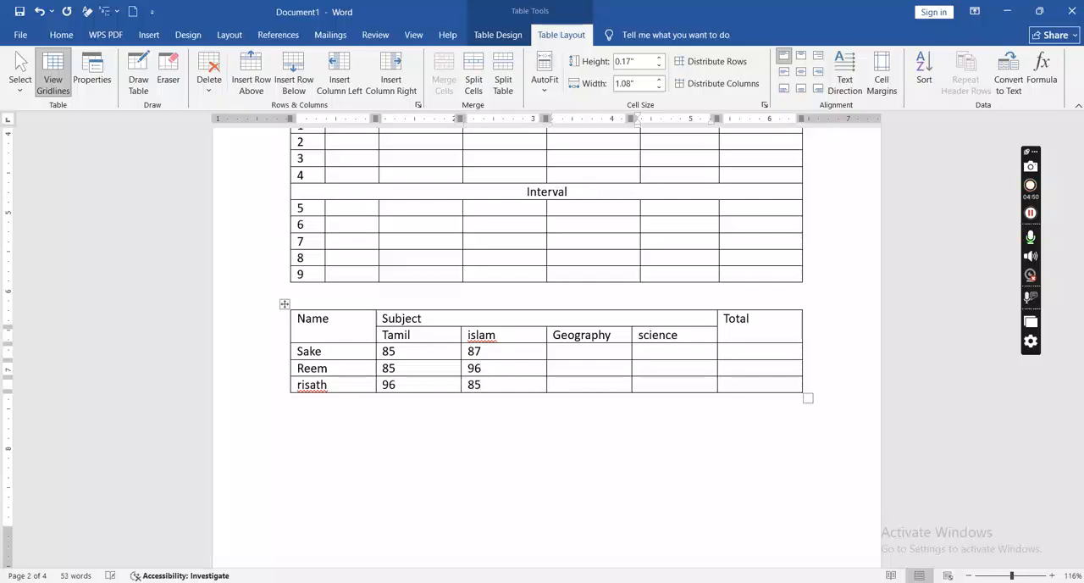
Step: Enter the marks 86, 47 and 52 down the Geography column
{"action": "key", "text": "Left"}
{"action": "key", "text": "Up"}
{"action": "type", "text": "86"}
{"action": "type", "text": "47"}
{"action": "key", "text": "Down"}
{"action": "type", "text": "52"}
Step: Enter the marks 98, 54 and 25 down the science column
{"action": "key", "text": "Up"}
{"action": "key", "text": "Right"}
{"action": "key", "text": "Right"}
{"action": "key", "text": "Up"}
{"action": "key", "text": "Left"}
{"action": "type", "text": "98"}
{"action": "key", "text": "Down"}
{"action": "type", "text": "54"}
{"action": "key", "text": "Down"}
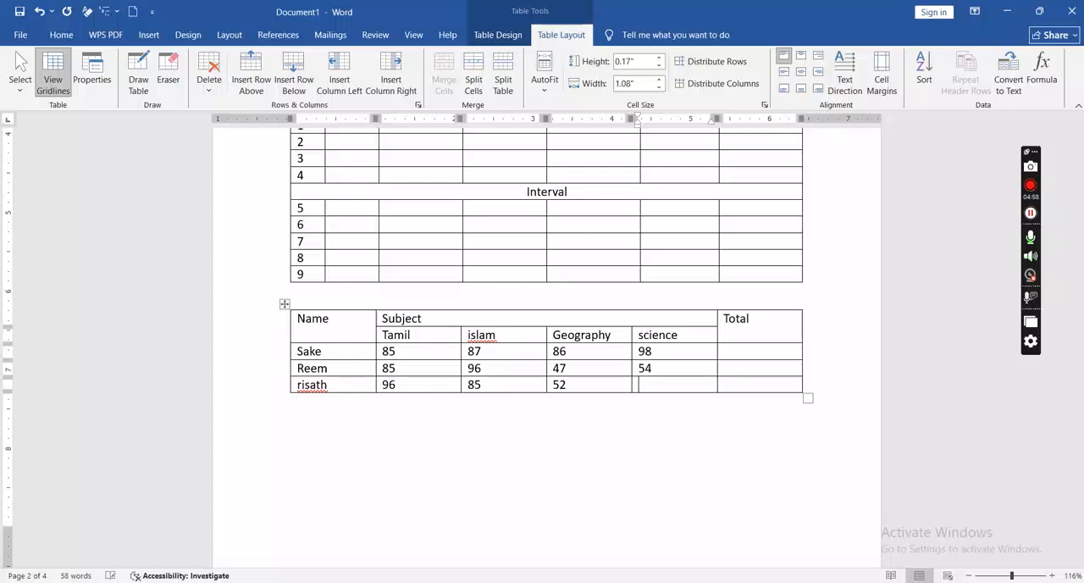
{"action": "type", "text": "25"}
{"action": "key", "text": "Right"}
{"action": "key", "text": "Page_Down"}
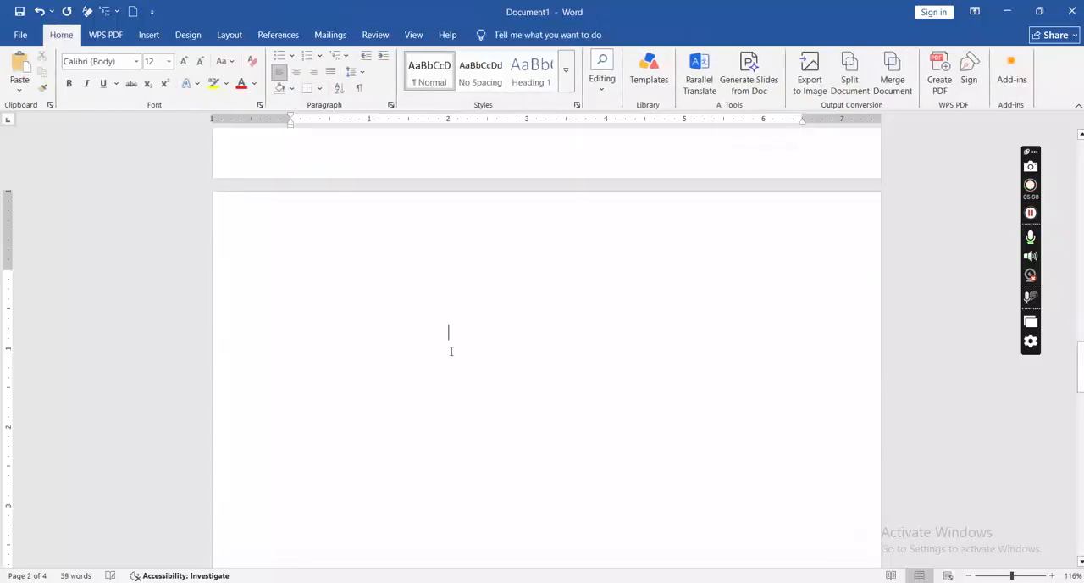
{"action": "key", "text": "Page_Up"}
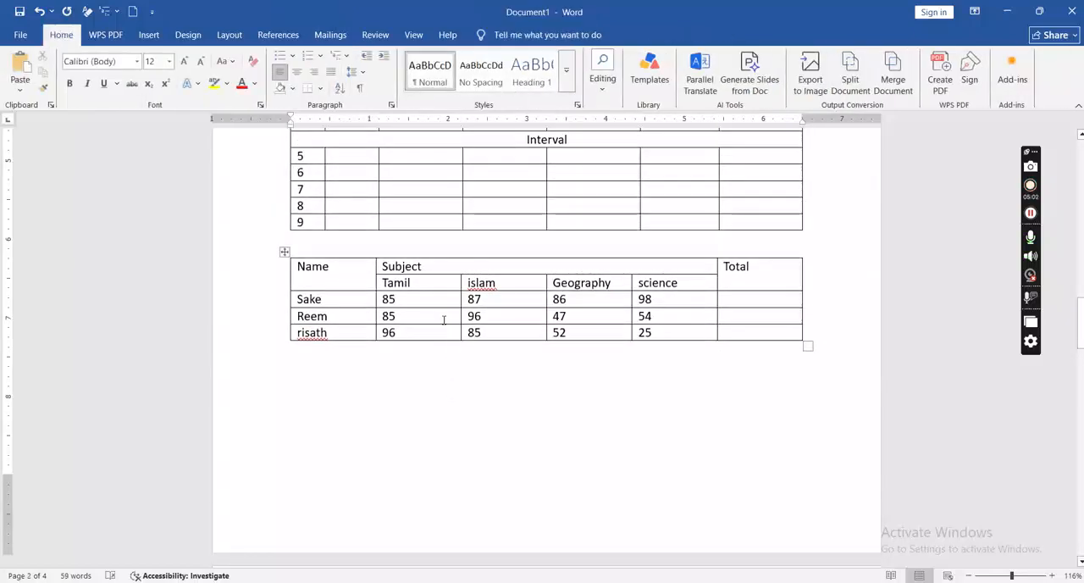